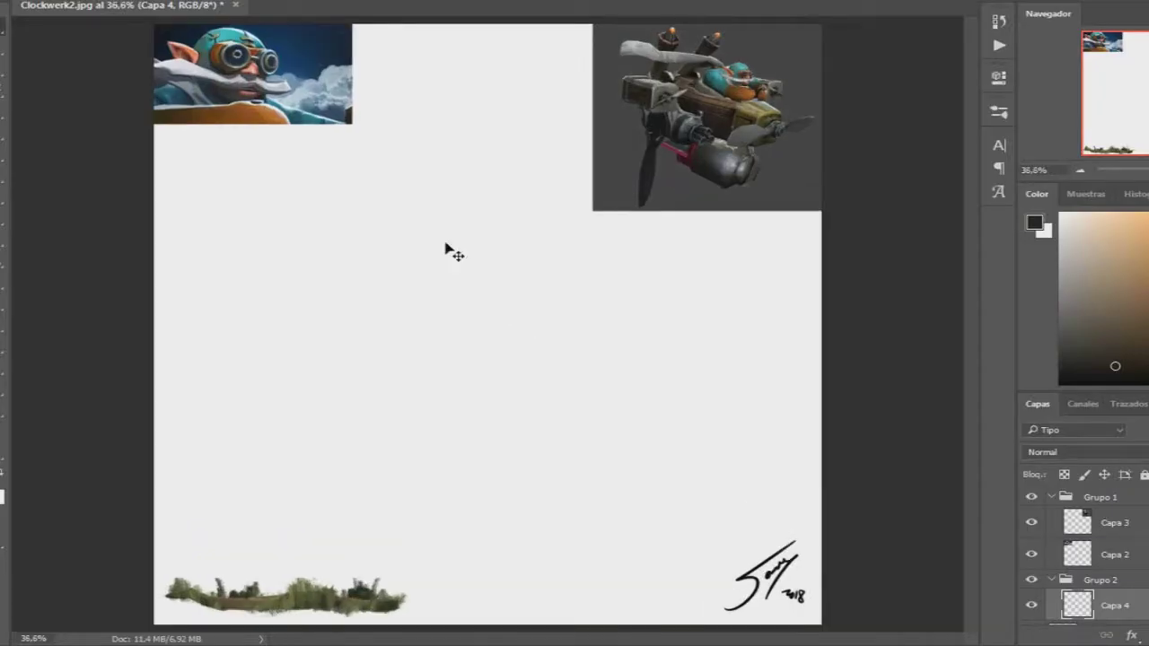
Step: Sample peach, brown and grey tones from the portrait reference for the head
alt+click(206, 63)
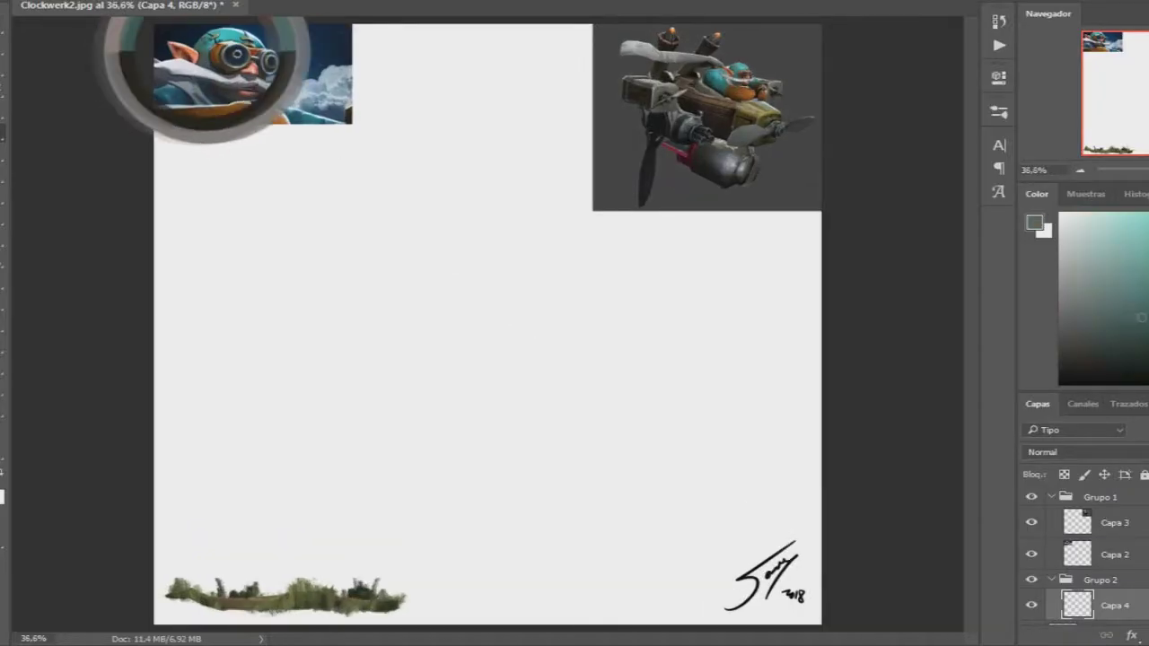
alt+click(225, 64)
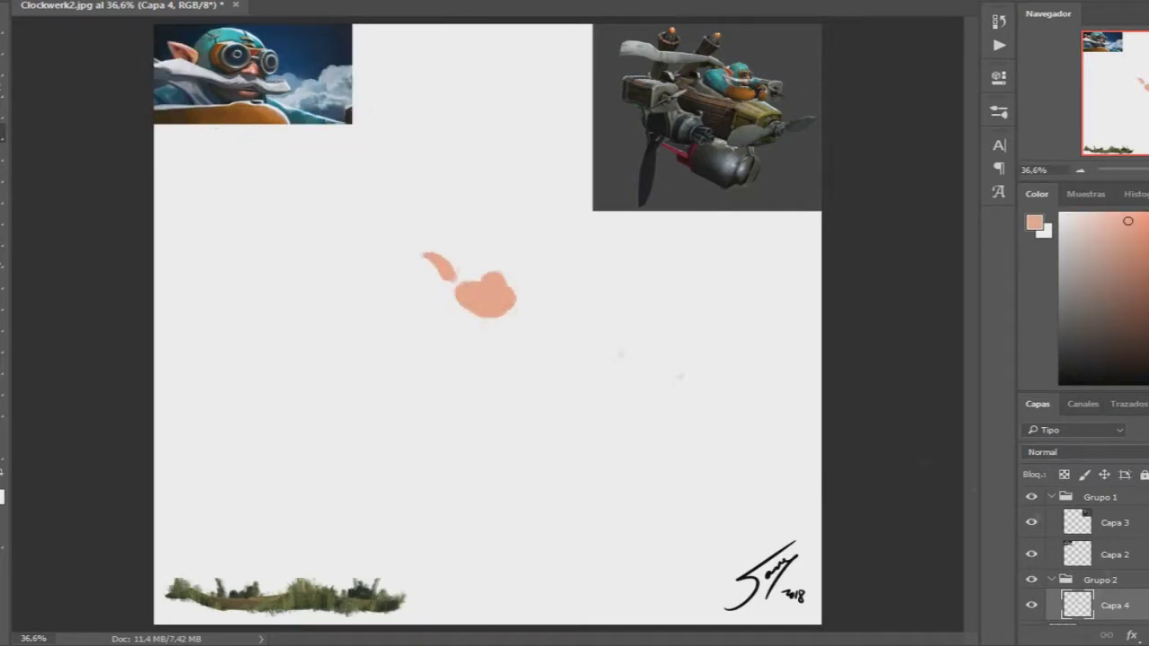
click(1051, 496)
ctrl+click(1077, 541)
alt+click(240, 91)
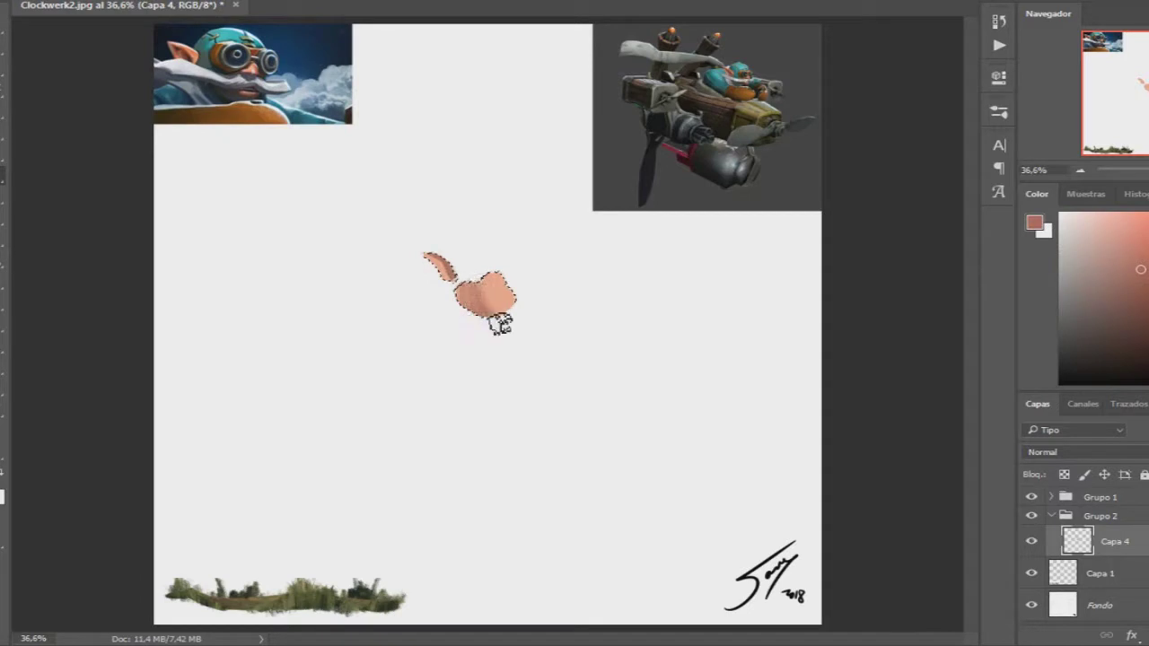
alt+click(246, 87)
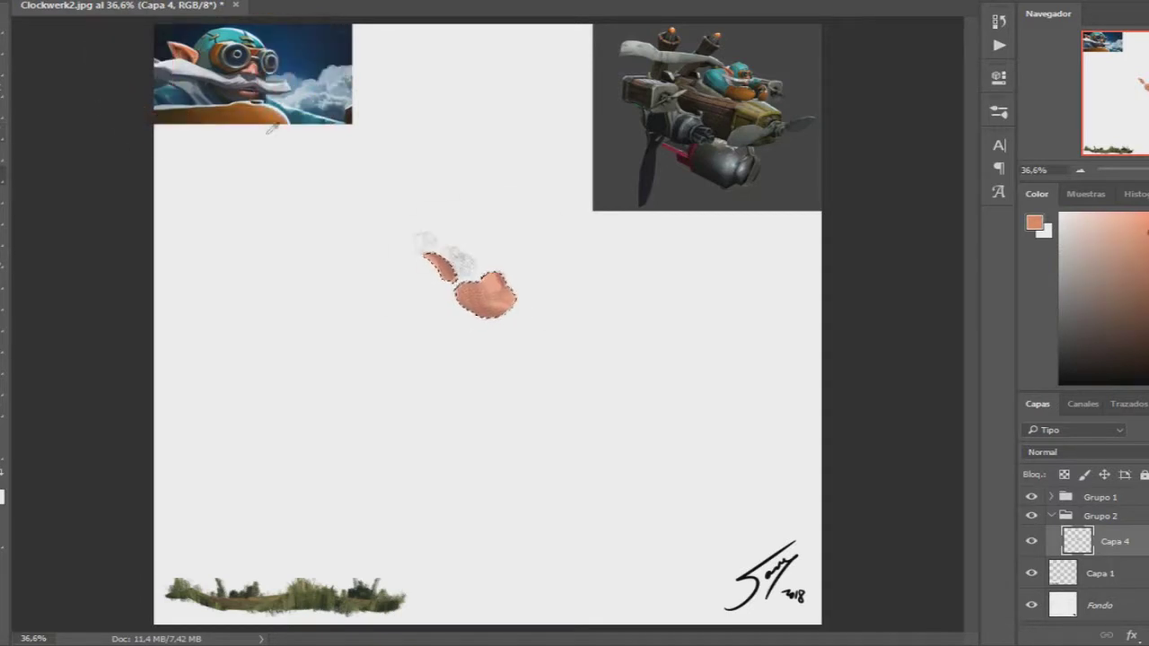
alt+click(264, 99)
alt+click(244, 104)
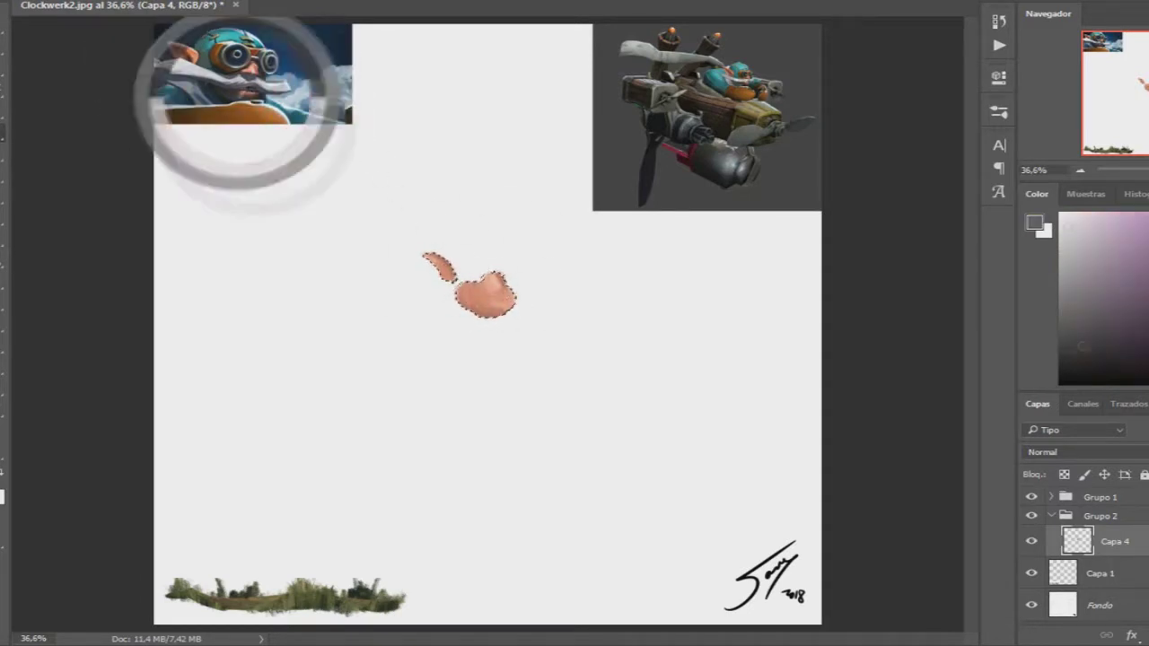
key(ctrl+d)
Step: On new layer Capa 5, paint a grey moustache across the face
key(ctrl+shift+alt+n)
alt+click(244, 99)
drag(507, 301, 538, 306)
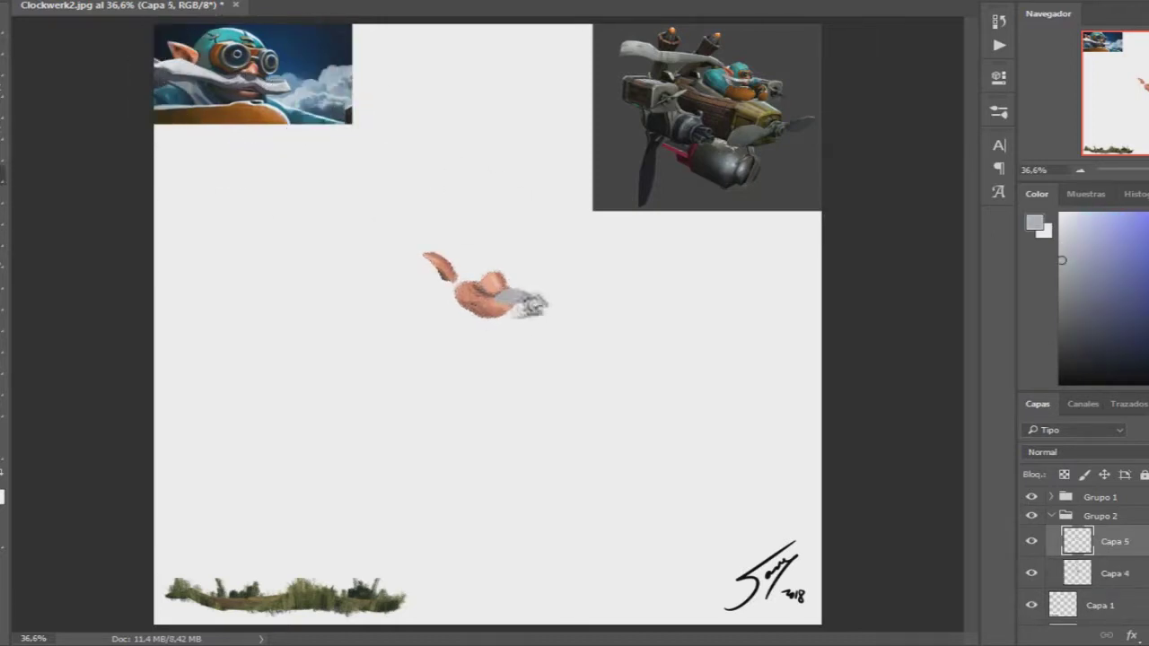
drag(453, 289, 403, 283)
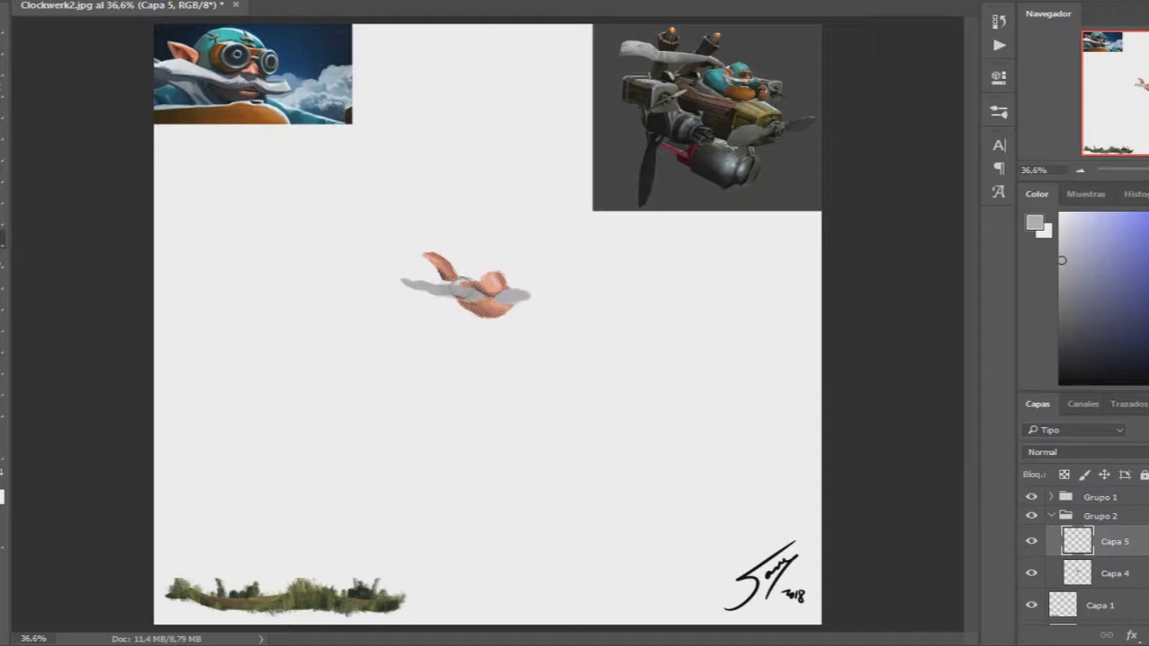
alt+click(244, 99)
ctrl+click(1077, 540)
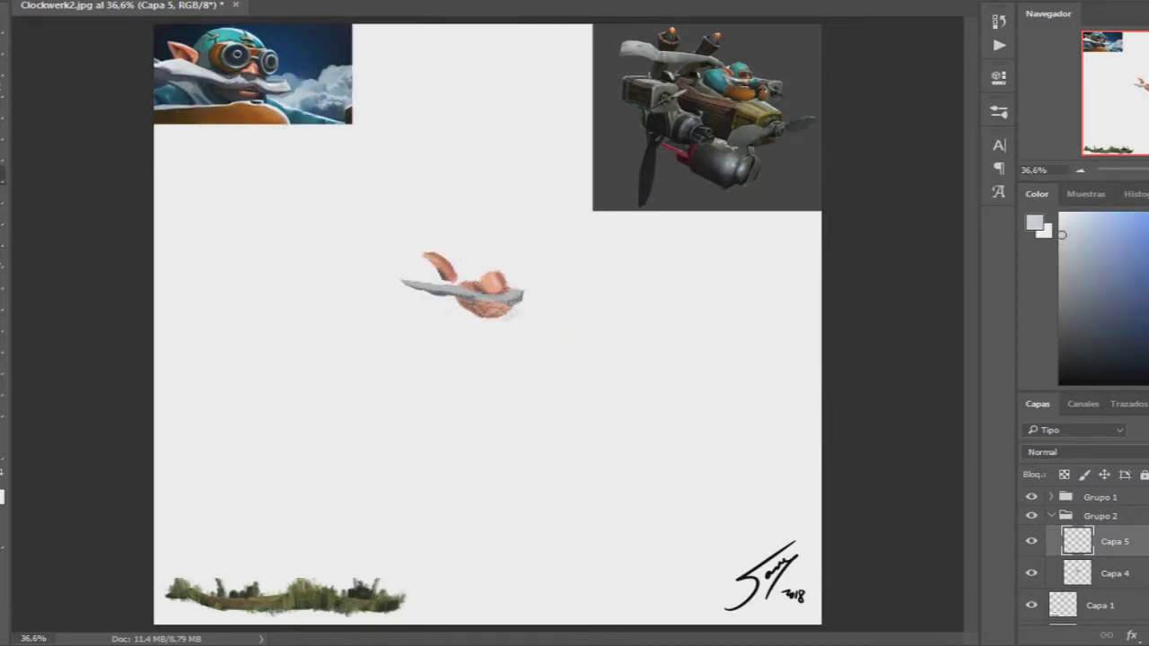
Step: On new layer Capa 6, paint two grey-rimmed goggles over the face
key(ctrl+shift+alt+n)
alt+click(230, 86)
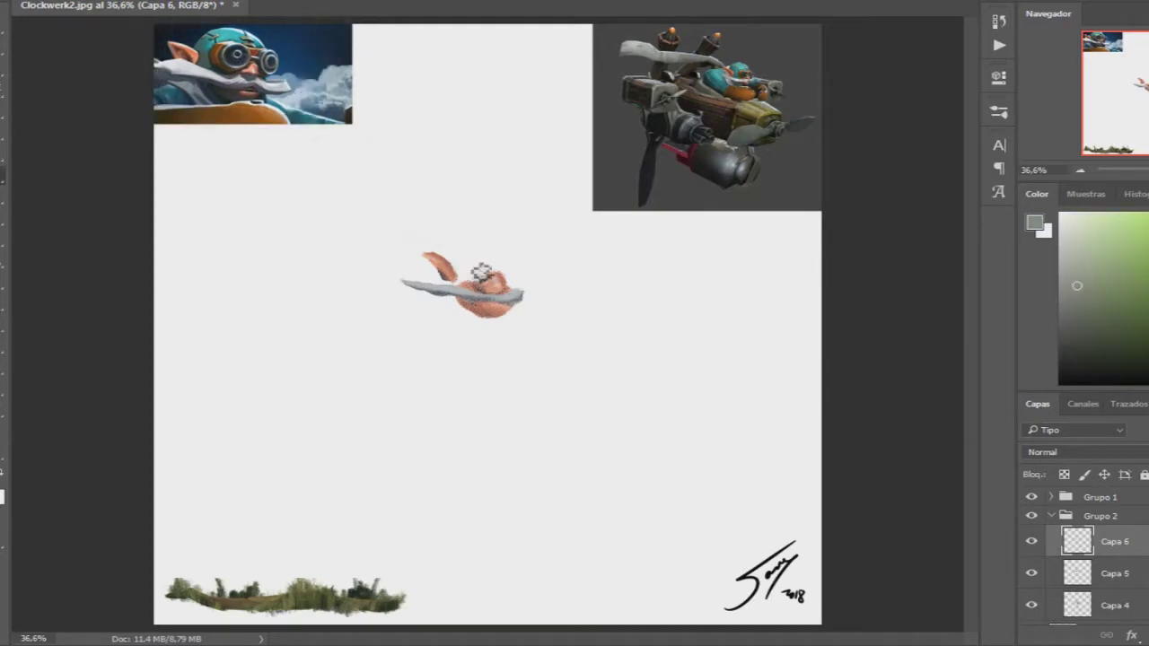
drag(501, 266, 529, 289)
drag(465, 259, 532, 292)
alt+click(476, 267)
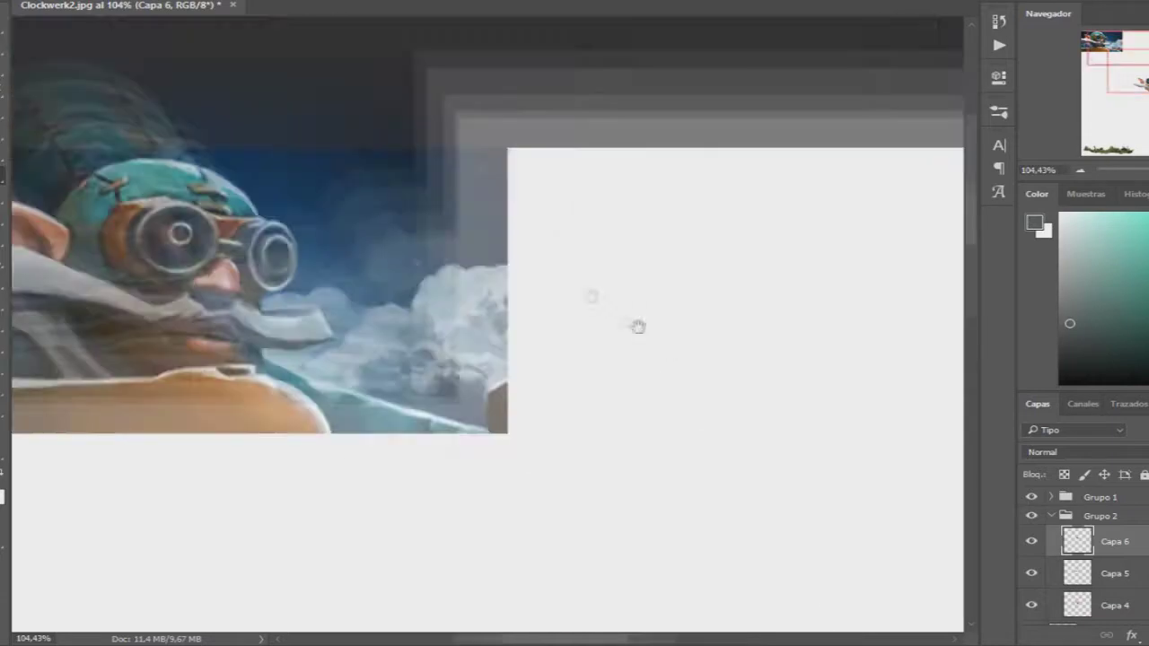
Step: Fill both goggle lenses with dark navy
drag(592, 408, 602, 419)
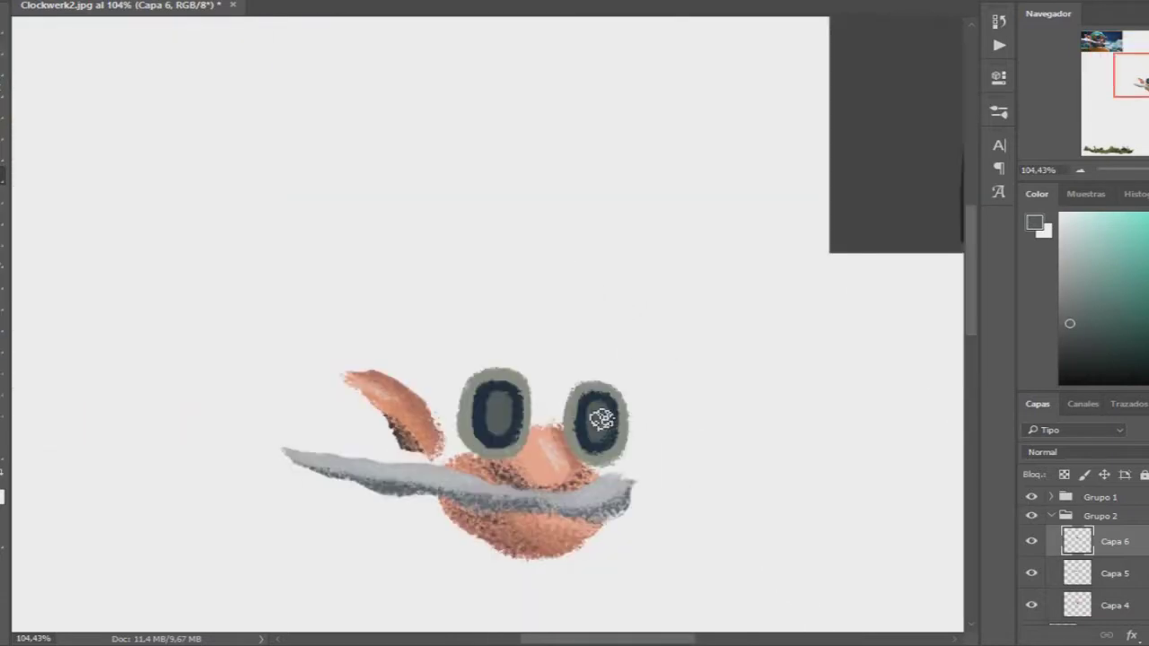
alt+click(601, 419)
drag(503, 408, 516, 440)
mouse_move(601, 415)
mouse_down()
mouse_move(598, 428)
mouse_move(653, 302)
mouse_up()
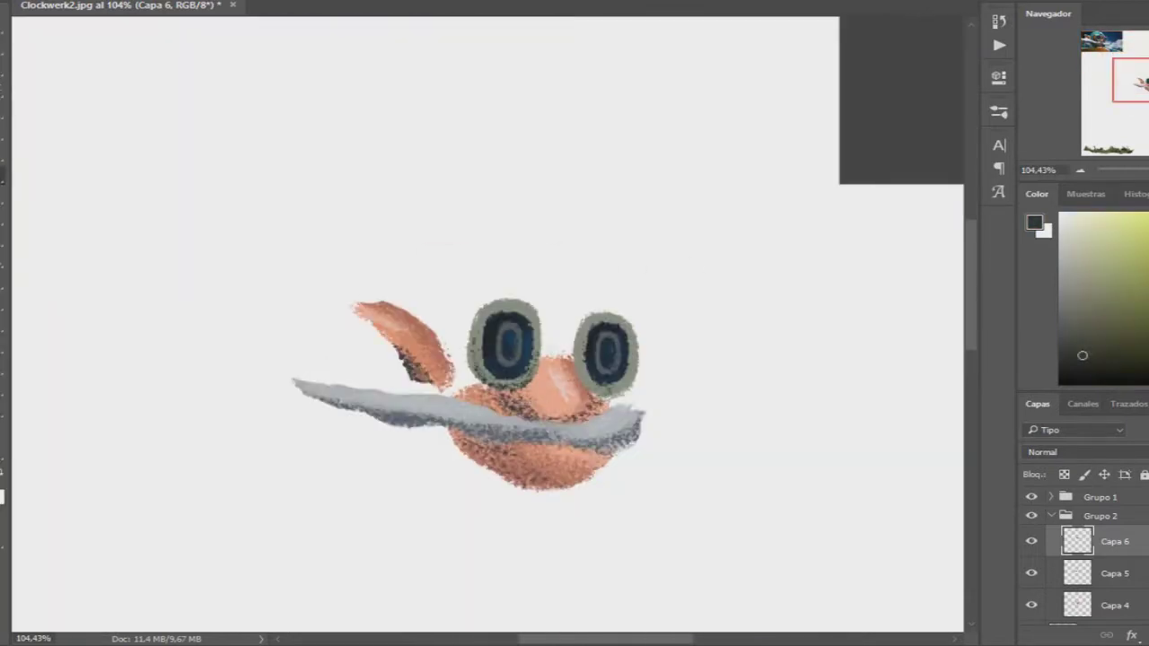
key(ctrl+shift+alt+n)
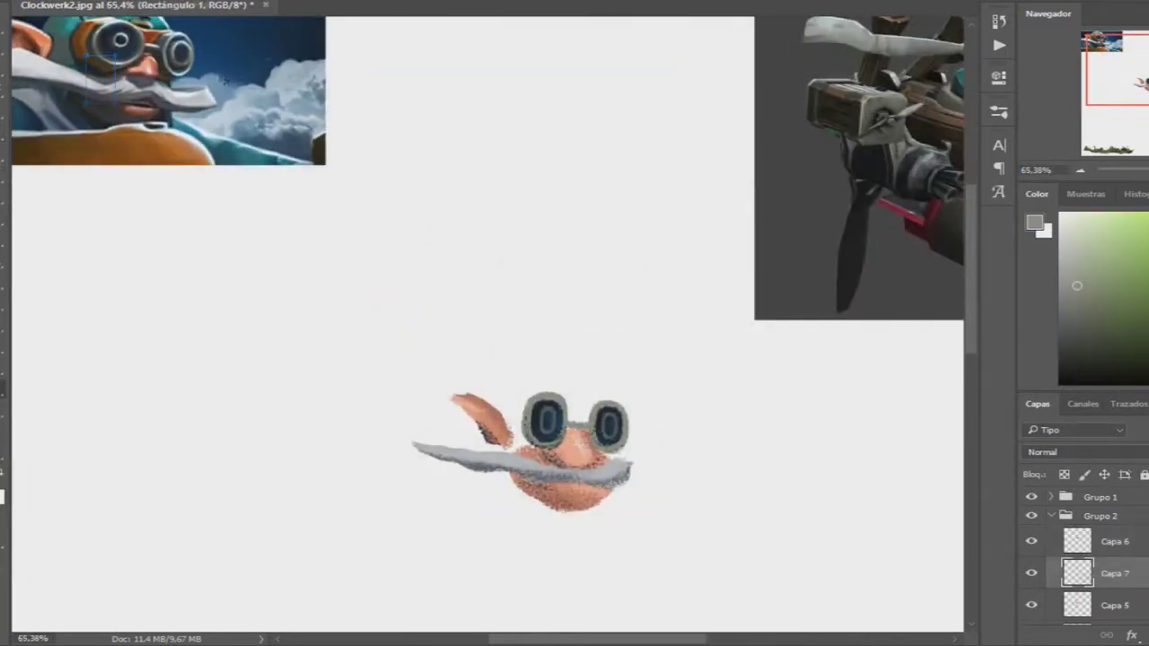
Step: Paint brown frames around both goggles on Capa 7
alt+click(489, 417)
mouse_move(520, 409)
mouse_down()
mouse_move(525, 444)
mouse_move(576, 413)
mouse_move(632, 432)
mouse_up()
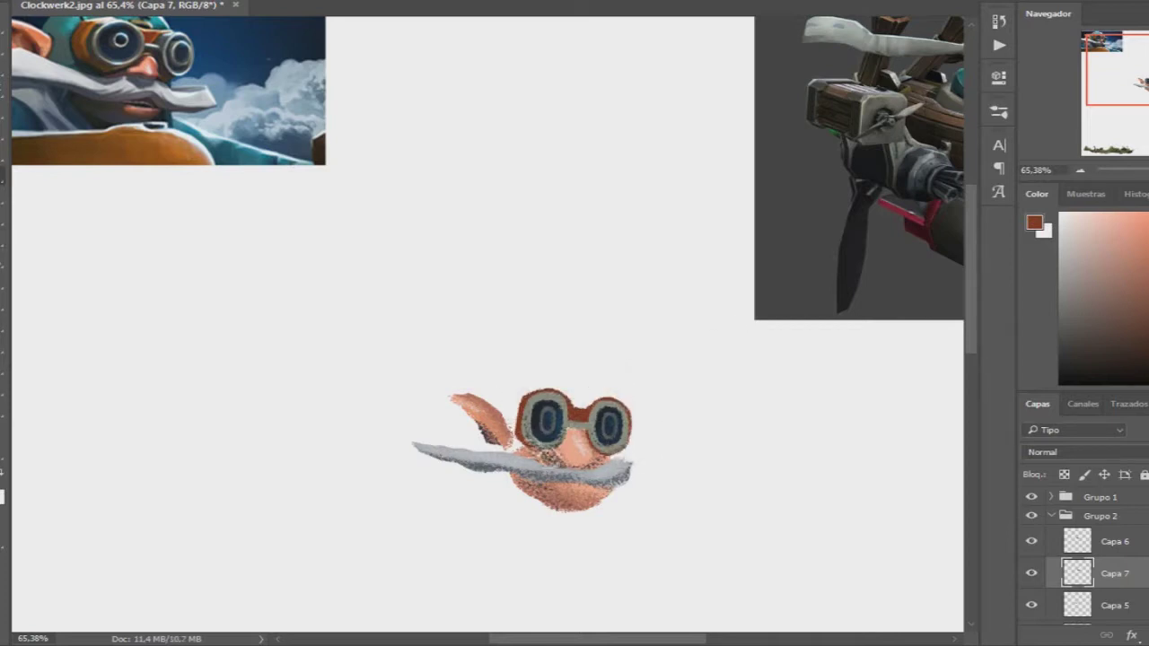
alt+click(538, 395)
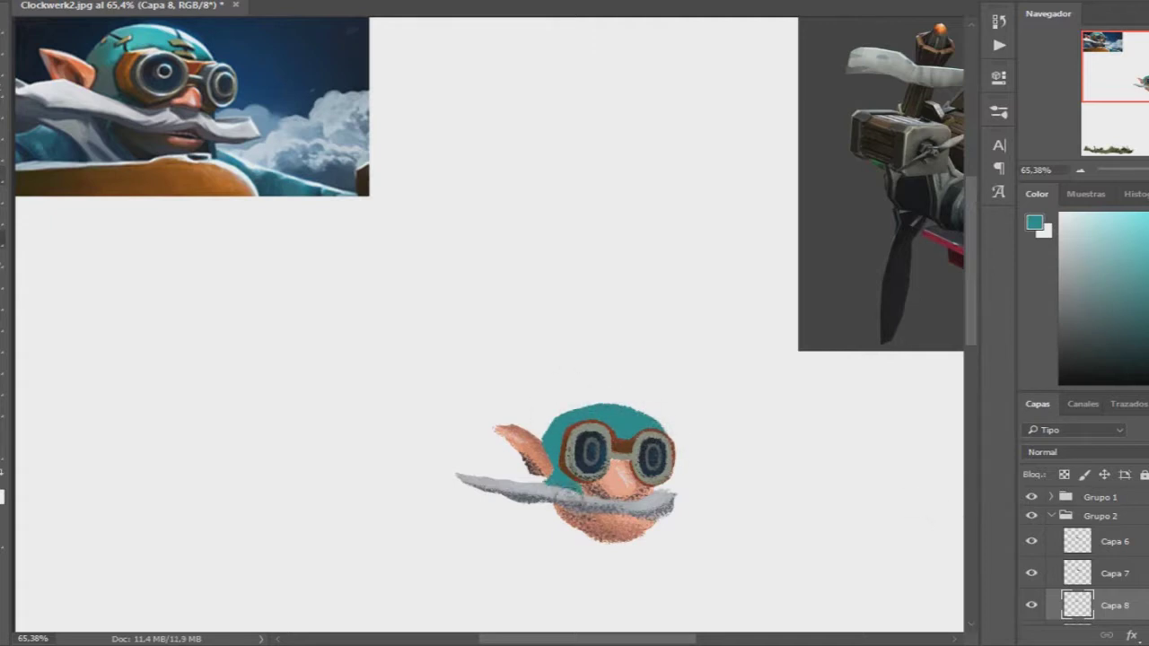
alt+click(168, 72)
alt+click(144, 89)
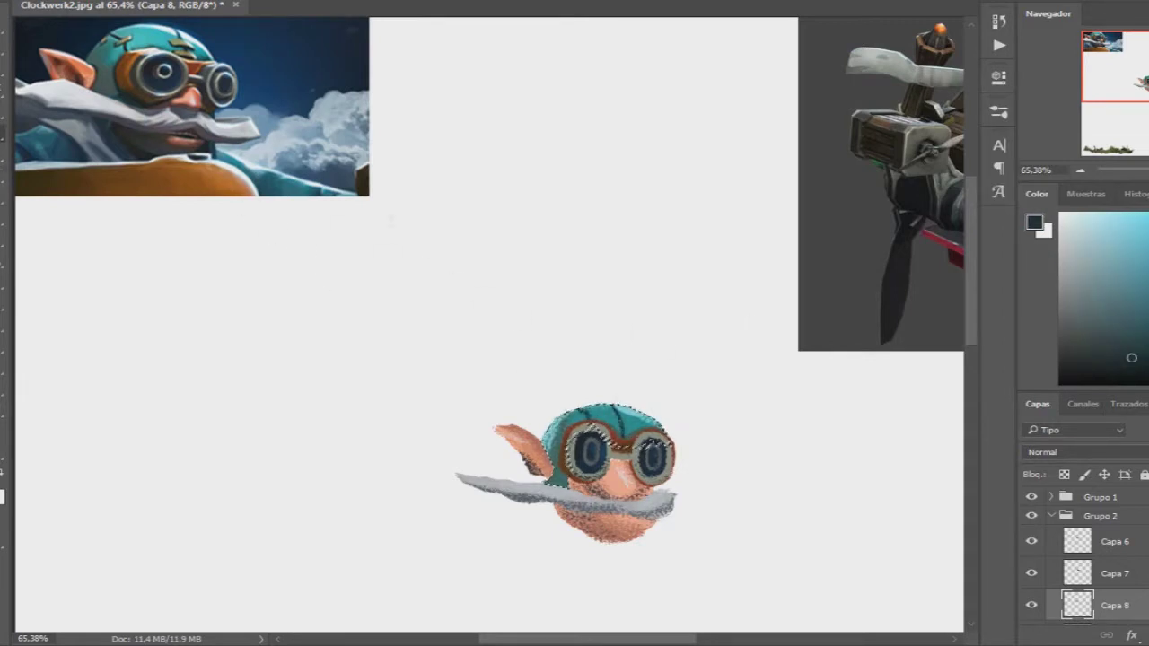
Step: Paint a teal pilot helmet with dark detail strokes
alt+click(654, 385)
alt+click(184, 38)
alt+click(553, 420)
drag(628, 421, 664, 439)
Step: On Capa 4, add dark brown speckles at the moustache's right end and beneath it
ctrl+click(533, 467)
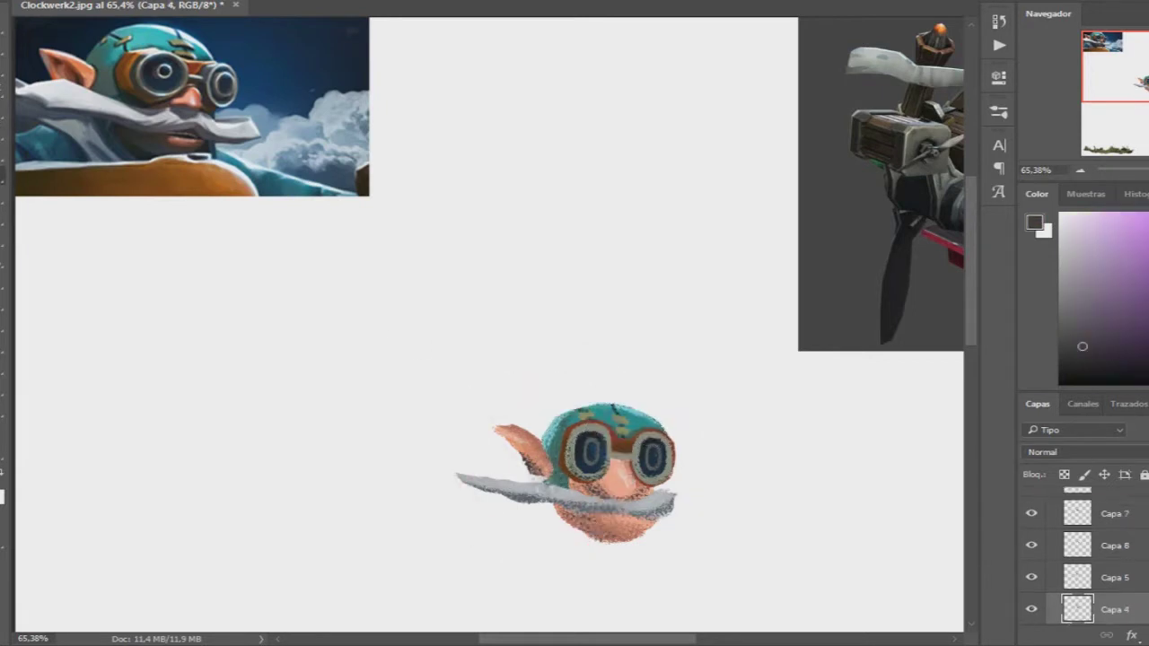
alt+click(524, 461)
alt+click(541, 464)
drag(610, 502, 669, 503)
drag(565, 525, 646, 529)
Step: Darken the moustache with grey strokes and paint salmon shading on the chin
alt+click(669, 498)
alt+click(620, 512)
drag(592, 503, 669, 498)
alt+click(581, 490)
drag(570, 529, 655, 543)
alt+click(539, 485)
key(alt+bracketright)
Step: Paint teal arms and a solid teal torso below the face
alt+click(550, 458)
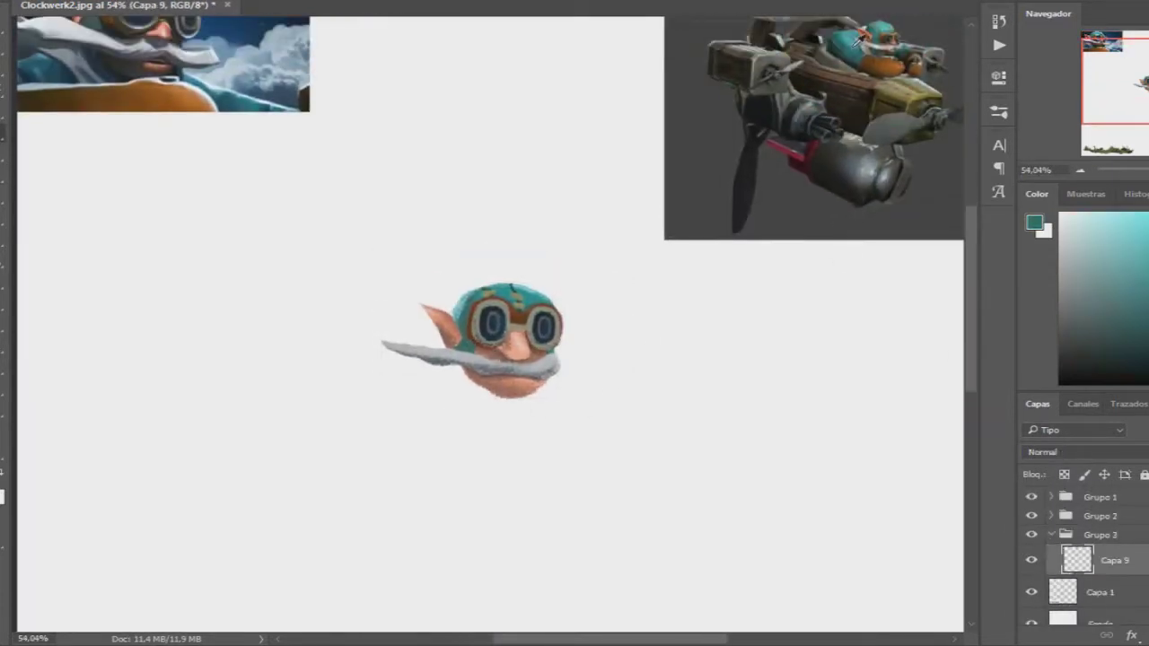
drag(570, 399, 566, 422)
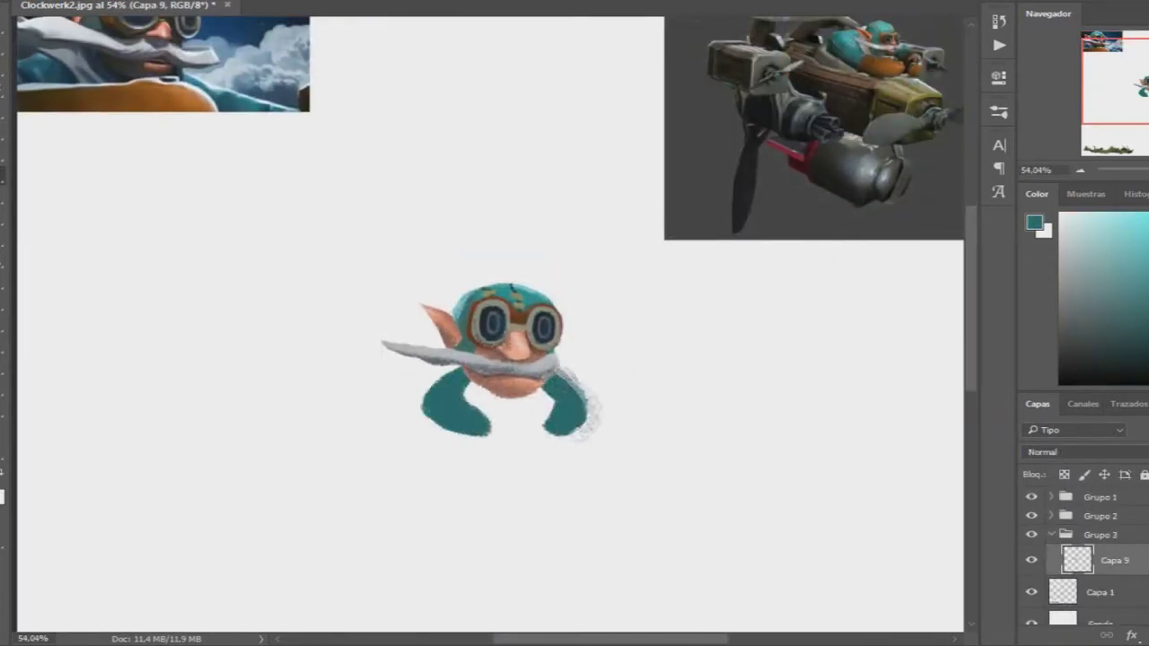
drag(485, 386, 449, 395)
drag(440, 448, 580, 446)
mouse_move(467, 386)
mouse_down()
mouse_move(516, 418)
mouse_move(552, 417)
mouse_up()
mouse_move(467, 417)
mouse_down()
mouse_move(570, 403)
mouse_move(539, 439)
mouse_up()
Step: Shade the lower torso with darker teal
alt+click(441, 347)
drag(493, 395, 439, 439)
drag(431, 395, 475, 431)
alt+click(557, 422)
drag(557, 404, 583, 449)
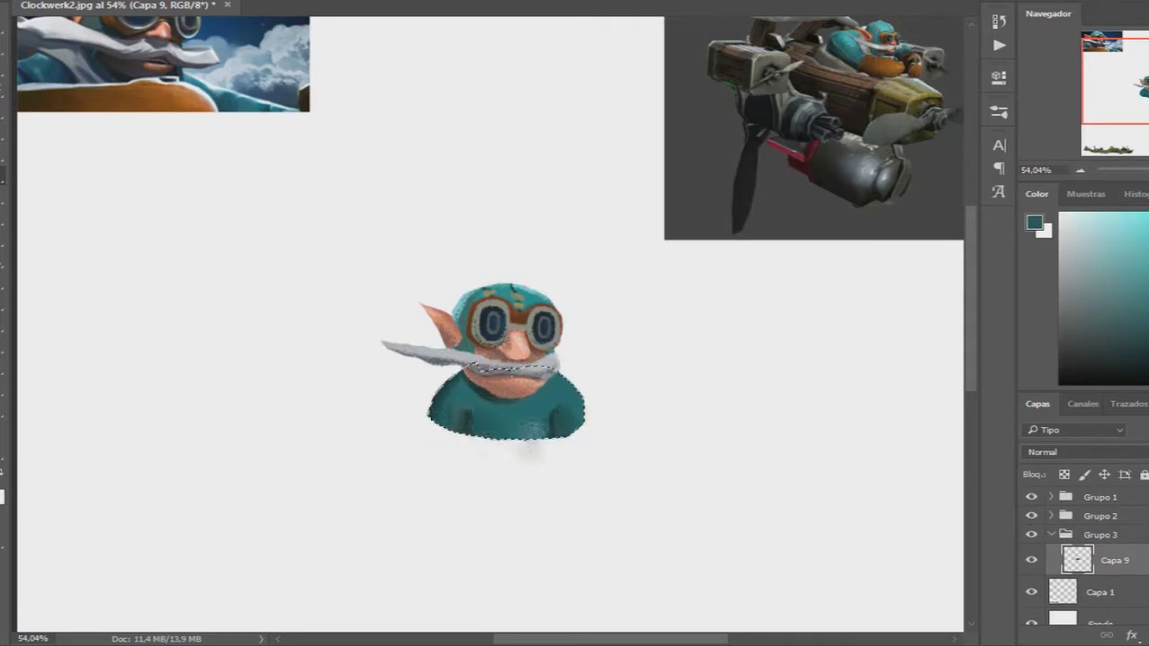
Step: Add light and dark teal texture to the torso, sampling hand and reference colours
alt+click(470, 382)
mouse_move(444, 377)
mouse_down()
mouse_move(512, 404)
mouse_move(480, 422)
mouse_move(534, 420)
mouse_move(543, 398)
mouse_move(456, 440)
mouse_up()
alt+click(489, 432)
alt+click(574, 422)
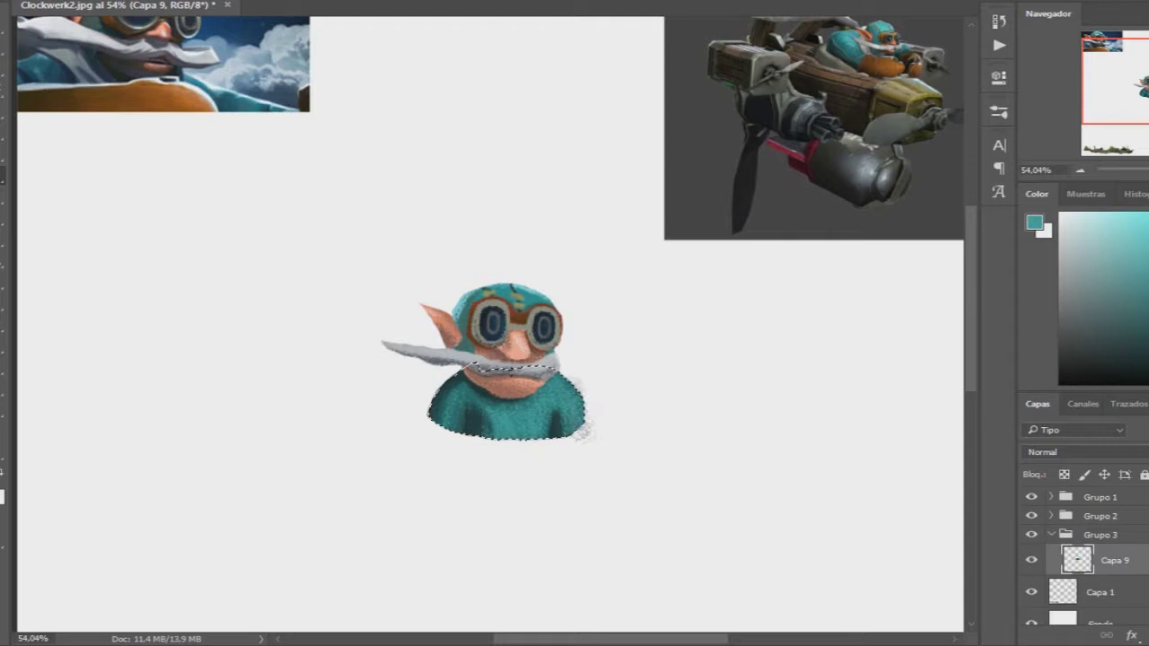
alt+click(451, 424)
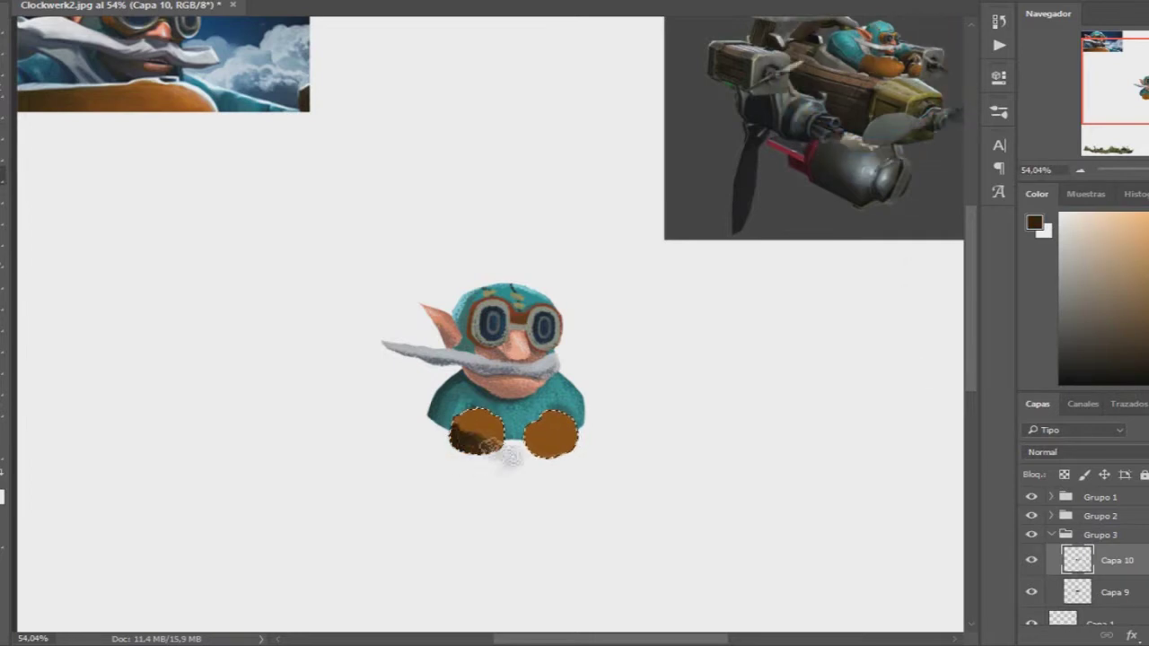
alt+click(551, 423)
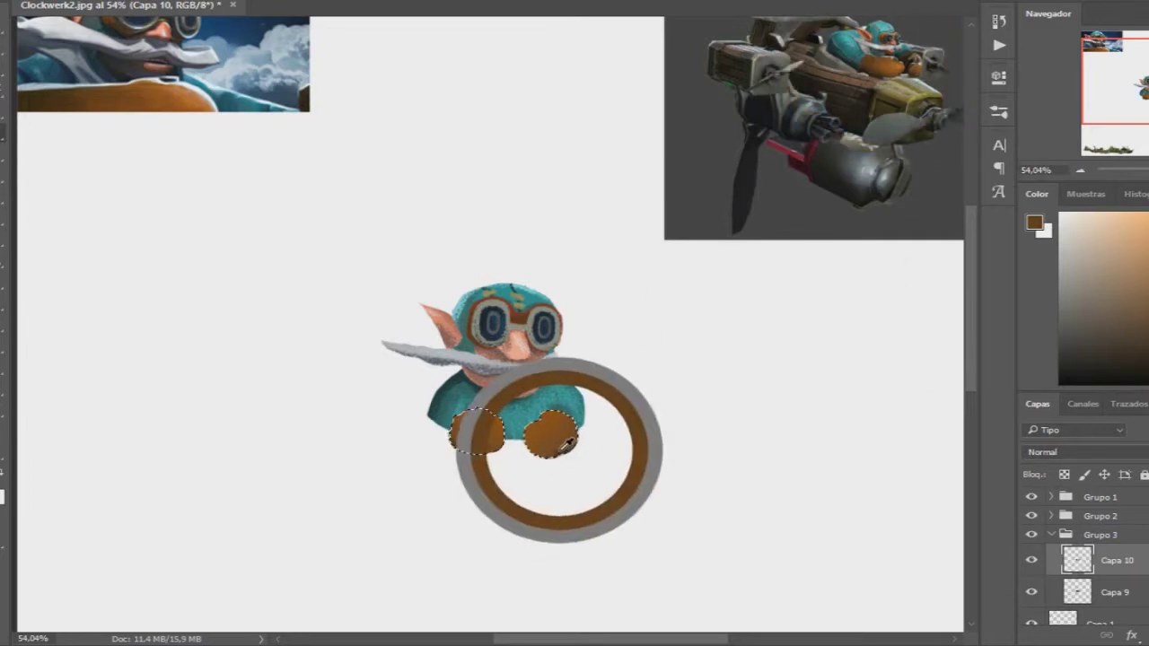
alt+click(880, 72)
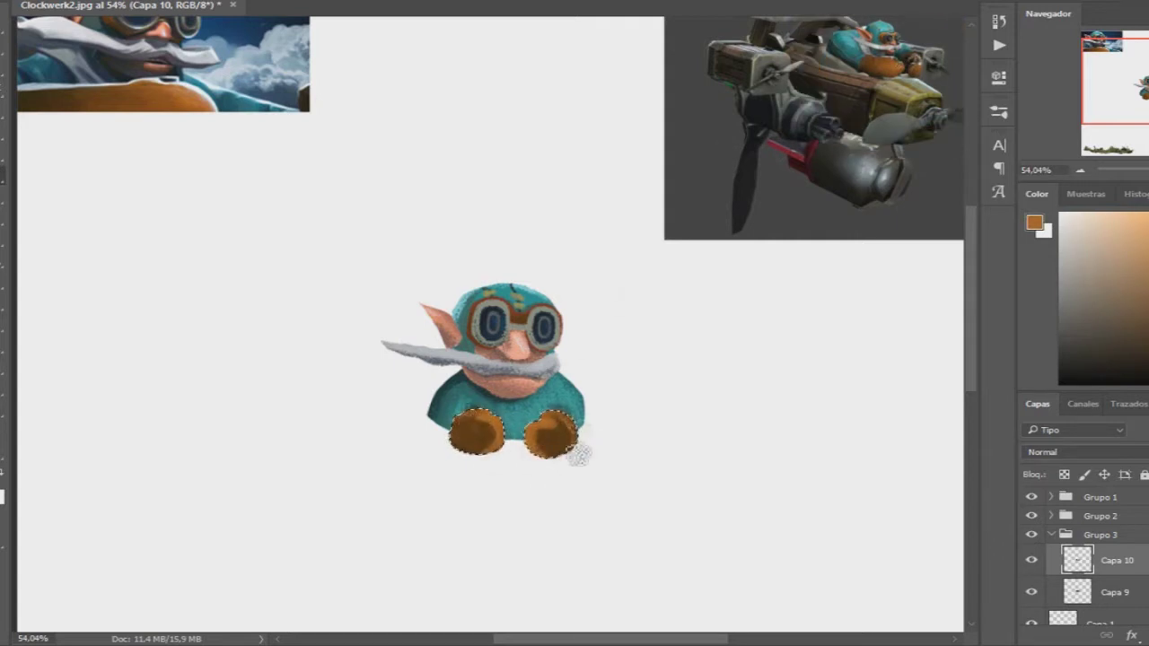
alt+click(837, 88)
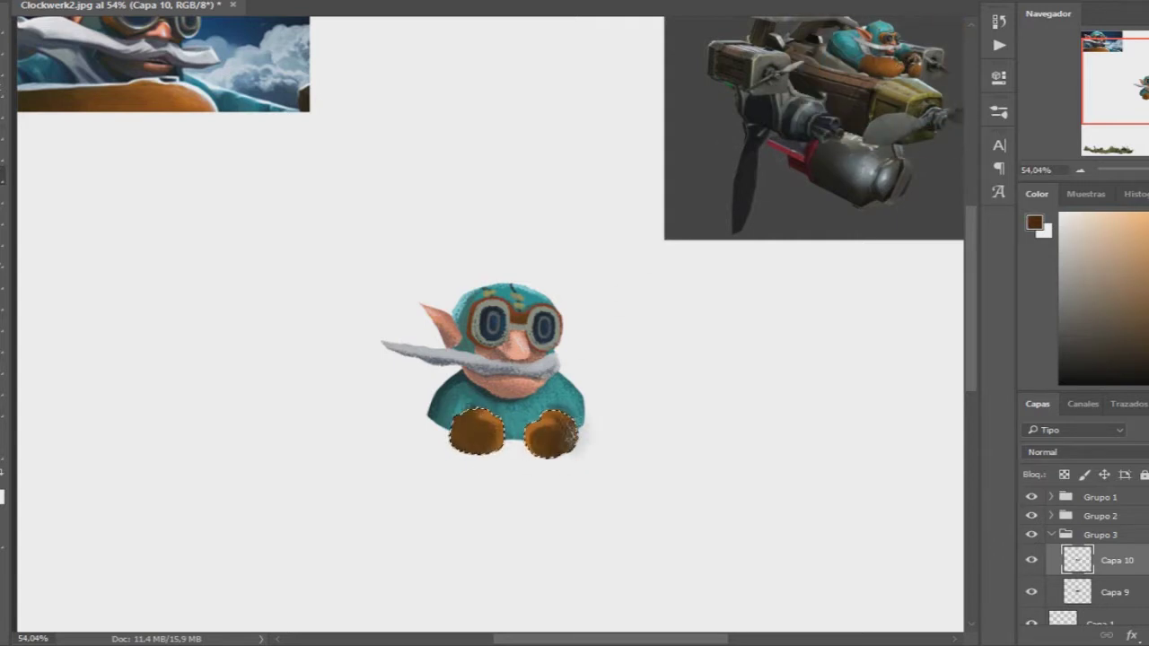
Step: On new layer Capa 11, brush teal over the body edges around both hands
key(ctrl+shift+alt+n)
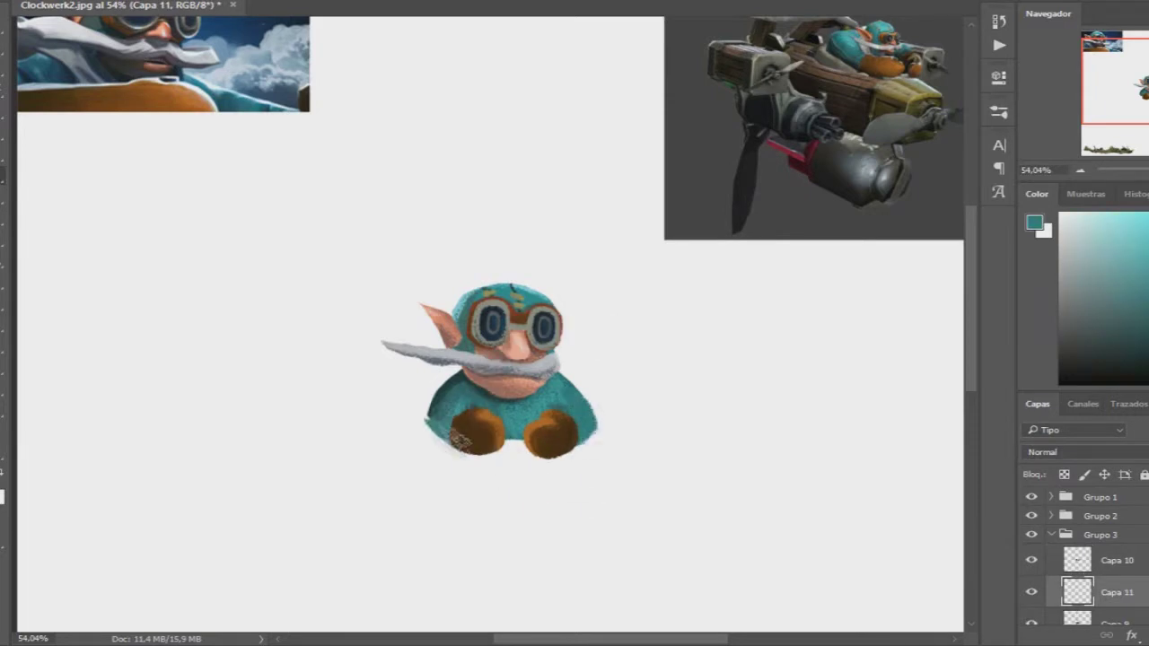
alt+click(444, 418)
alt+click(571, 386)
drag(579, 431, 565, 386)
mouse_move(444, 449)
mouse_down()
mouse_move(502, 418)
mouse_move(549, 422)
mouse_up()
Step: On a new layer, paint a beige block below the pilot's hands
key(ctrl+shift+alt+n)
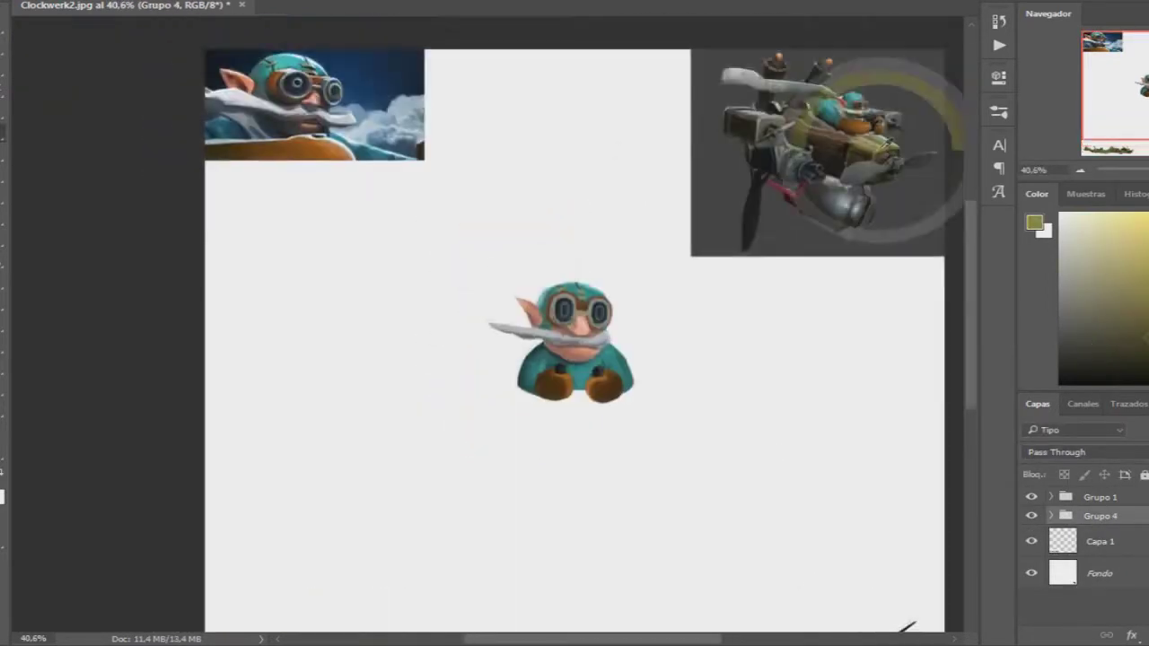
drag(566, 334, 606, 354)
mouse_move(558, 314)
mouse_down()
mouse_move(619, 350)
mouse_move(623, 336)
mouse_move(554, 343)
mouse_up()
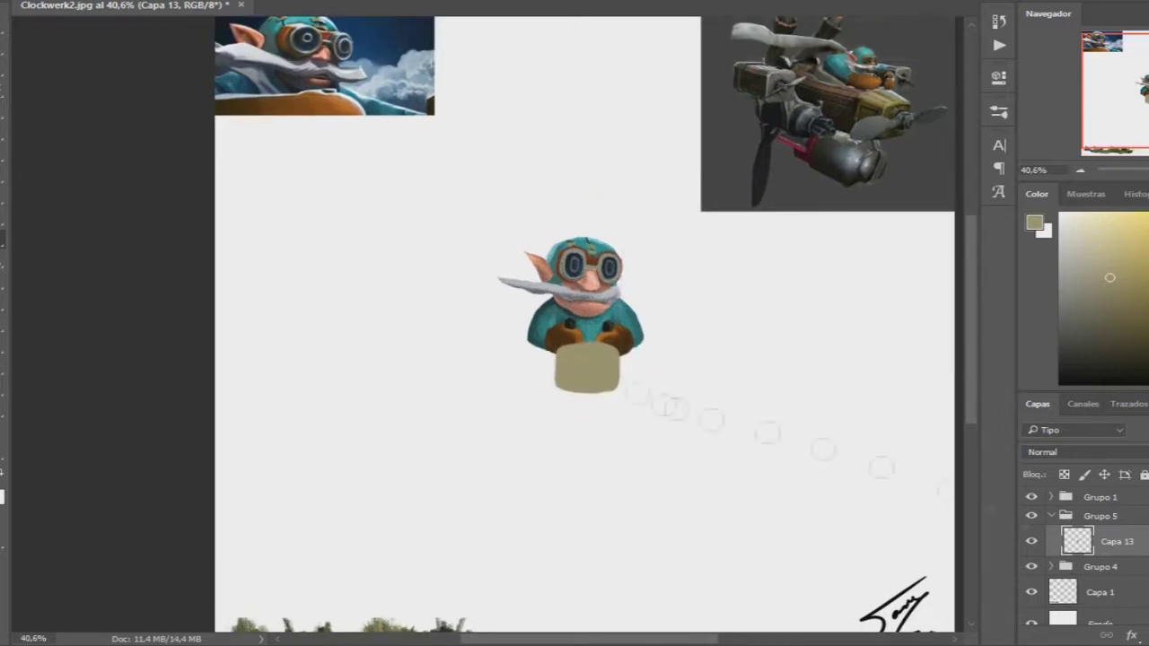
alt+click(587, 347)
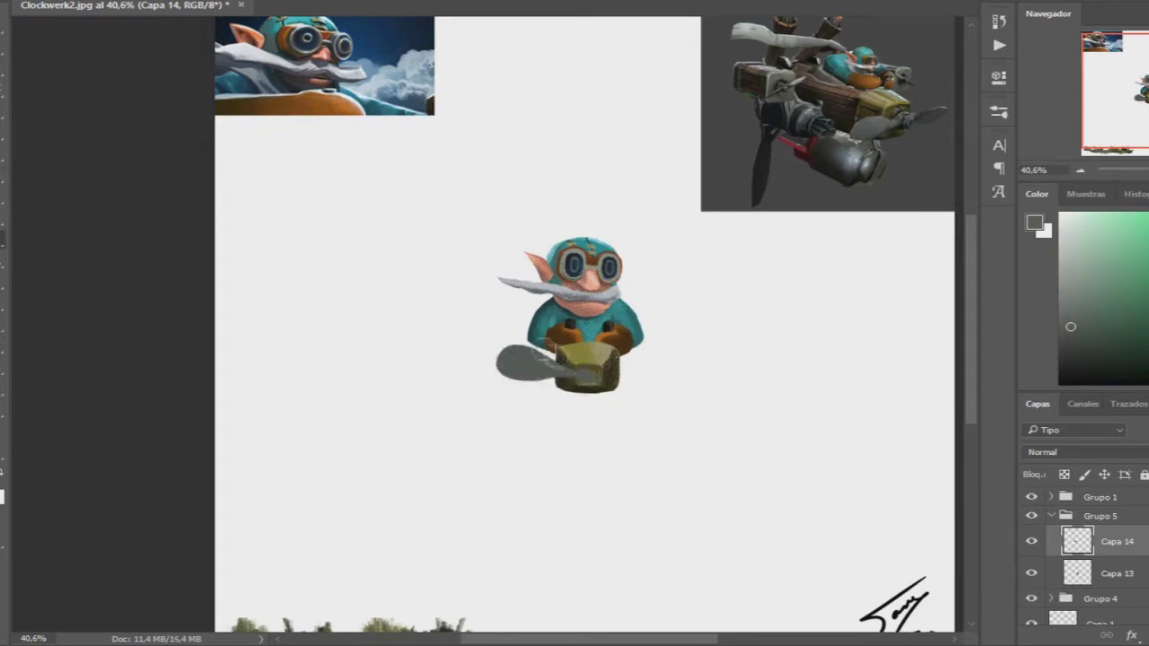
Step: Paint grey propeller blades using a grey from the plane reference
alt+click(825, 128)
drag(504, 359, 538, 368)
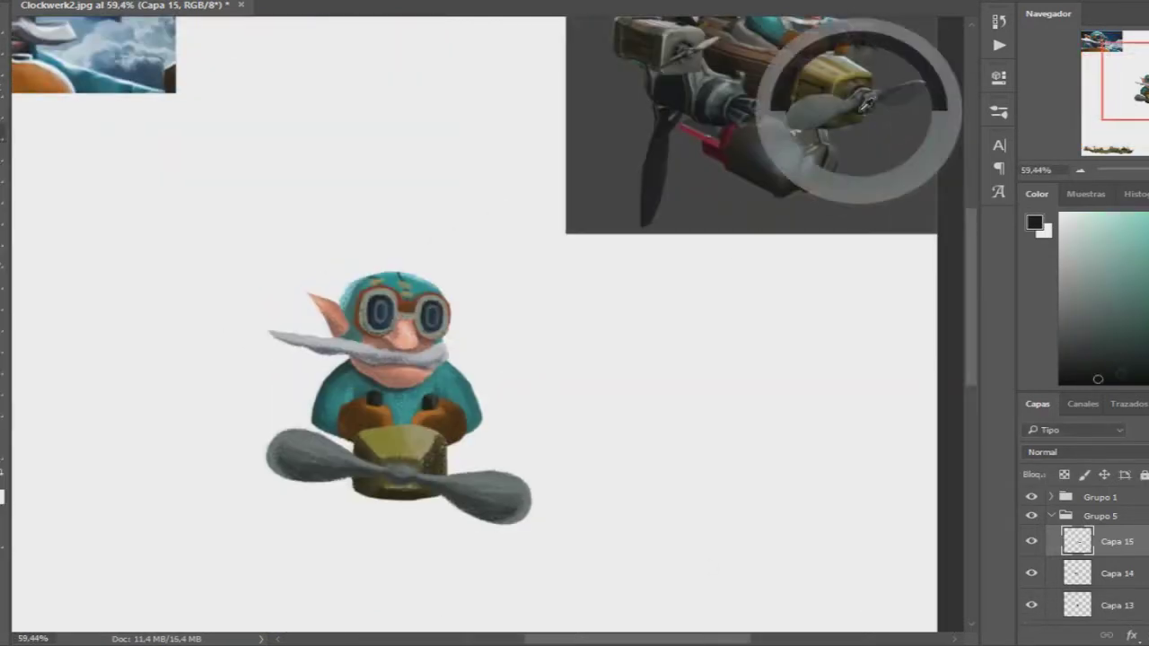
mouse_move(495, 465)
mouse_down()
mouse_move(619, 480)
mouse_move(704, 508)
mouse_up()
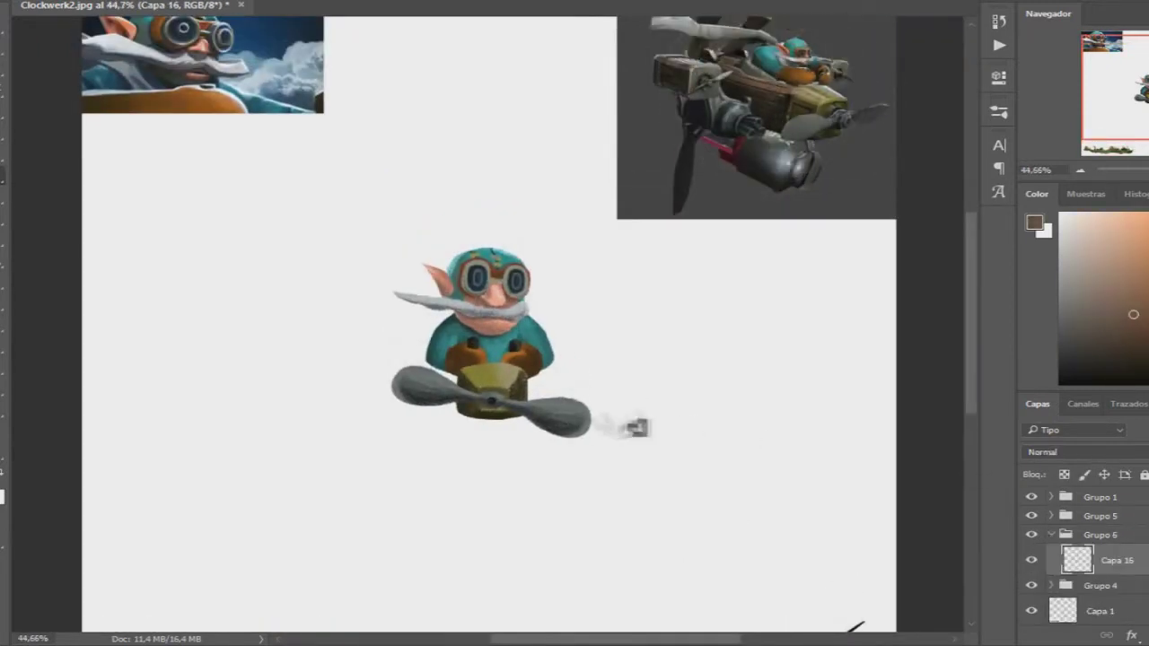
Step: Paint brown hull strokes around the plane body, checking it with Grupo 5 hidden
mouse_move(439, 372)
mouse_down()
mouse_move(444, 421)
mouse_move(552, 418)
mouse_up()
click(1031, 516)
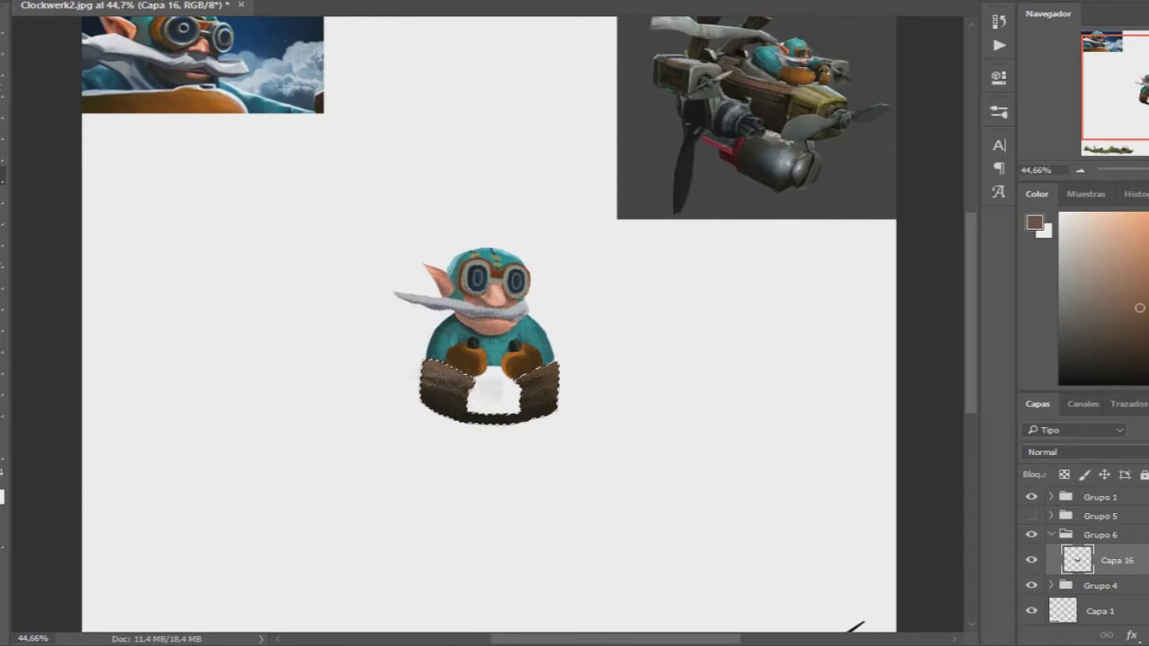
click(1031, 515)
Step: On new layer Capa 17, paint a grey wheel below the plane with lighter texture
key(ctrl+shift+alt+n)
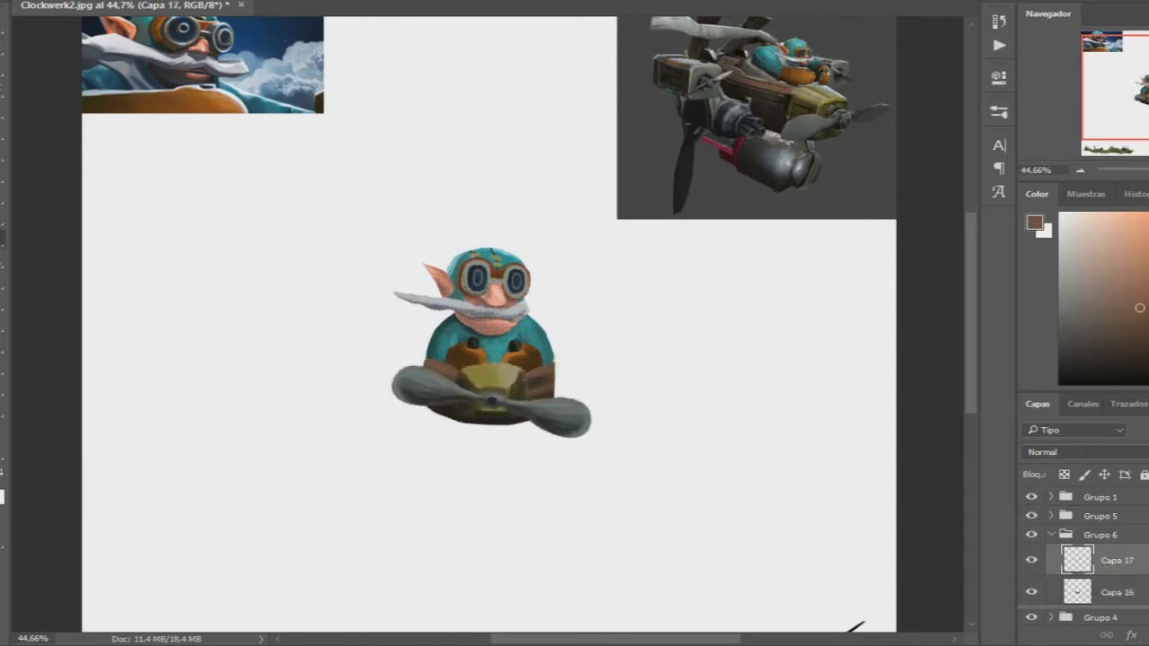
alt+click(473, 391)
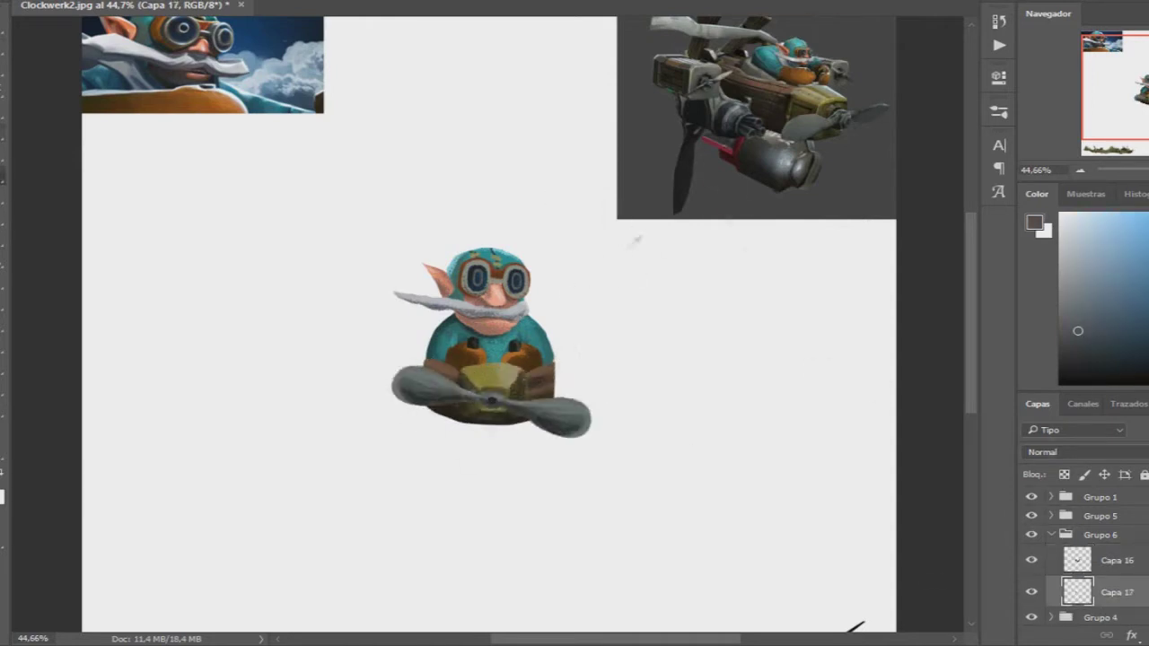
drag(466, 435, 507, 453)
alt+click(477, 441)
alt+click(754, 193)
alt+click(792, 199)
alt+click(475, 465)
mouse_move(475, 440)
mouse_down()
mouse_move(499, 458)
mouse_move(484, 455)
mouse_up()
Step: Shade the wheel with darker greys sampled from the engine reference
alt+click(797, 168)
alt+click(769, 180)
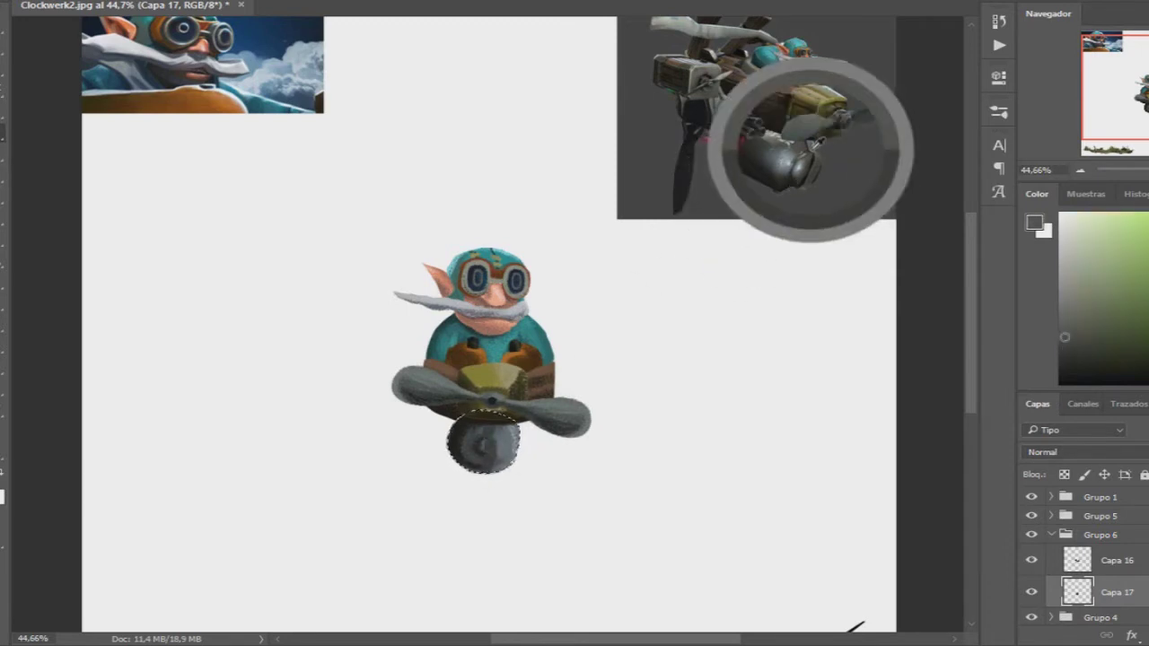
alt+click(485, 480)
mouse_move(471, 472)
mouse_down()
mouse_move(498, 485)
mouse_move(512, 456)
mouse_move(513, 475)
mouse_up()
alt+click(476, 448)
alt+click(507, 462)
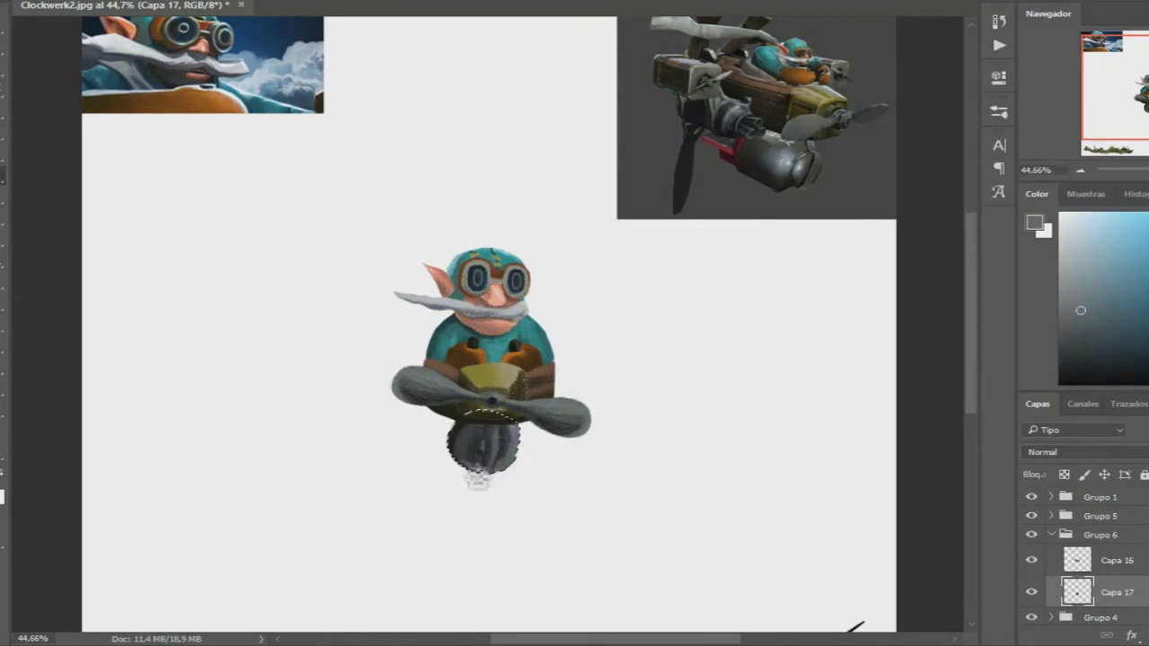
alt+click(494, 444)
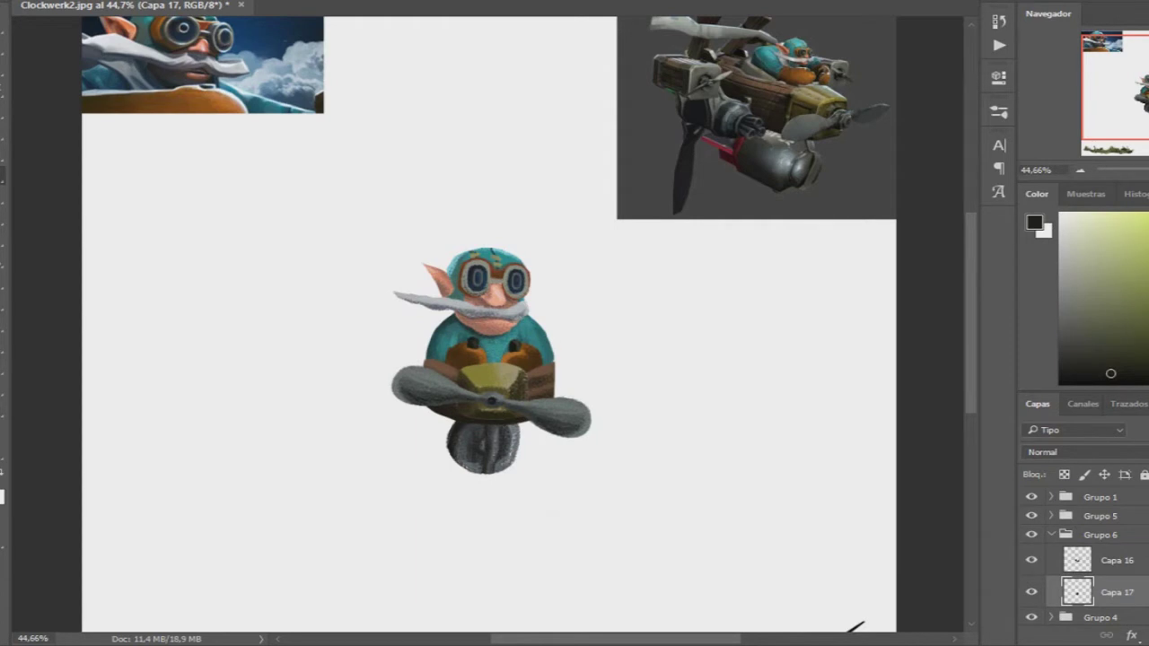
Step: On new layer Capa 18, paint a dark gloved hand left of the propeller
key(ctrl+shift+alt+n)
mouse_move(386, 431)
mouse_down()
mouse_move(376, 473)
mouse_move(354, 444)
mouse_move(399, 471)
mouse_move(395, 453)
mouse_move(368, 475)
mouse_move(359, 439)
mouse_move(366, 456)
mouse_up()
alt+click(698, 215)
alt+click(377, 447)
Step: Paint a grey arm joining the hand to the plane
scroll(377, 453, up, 5)
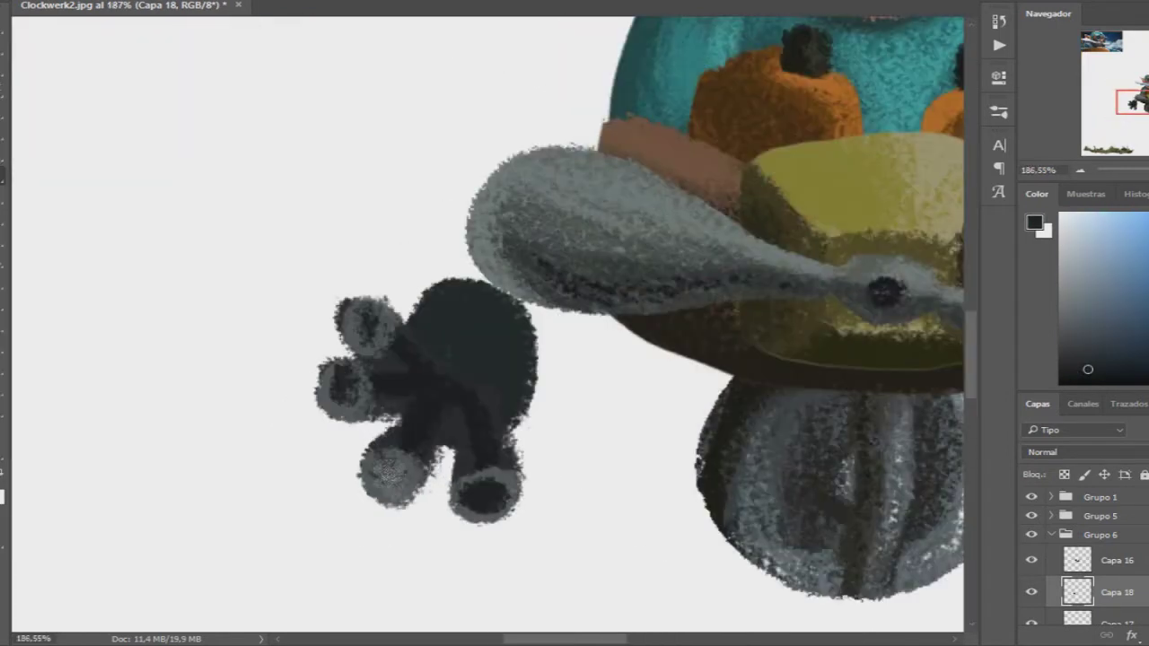
scroll(384, 343, down, 3)
scroll(384, 344, down, 2)
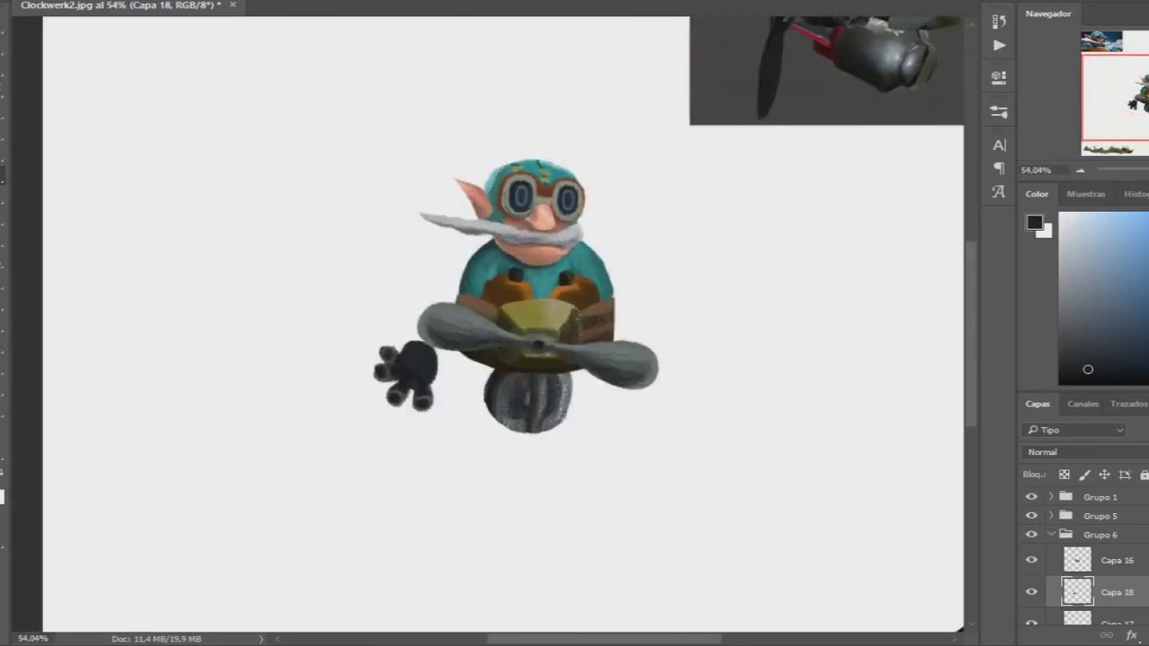
mouse_move(435, 372)
mouse_down()
mouse_move(385, 473)
mouse_move(381, 421)
mouse_up()
drag(368, 489, 386, 422)
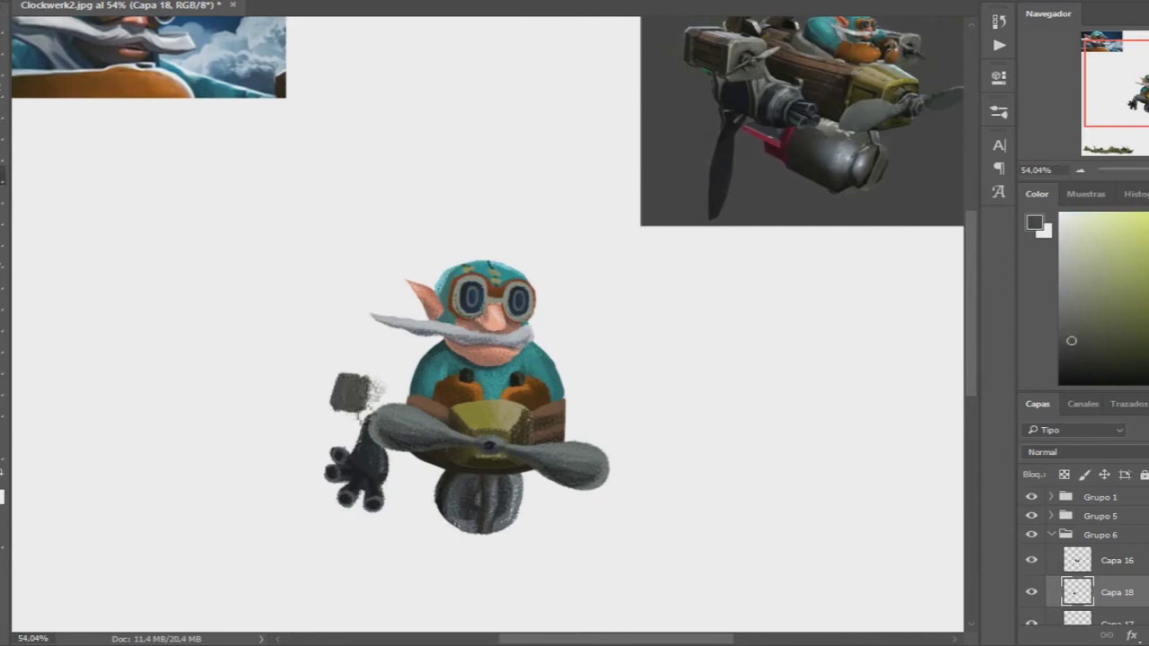
Step: Darken the left side block and duplicate it for the right side
alt+click(705, 63)
mouse_move(334, 376)
mouse_down()
mouse_move(350, 406)
mouse_move(597, 400)
mouse_move(592, 419)
mouse_up()
key(ctrl+j)
key(ctrl+shift+alt+n)
Step: On a new layer, paint dark brown strut strokes along both side blocks
alt+click(492, 410)
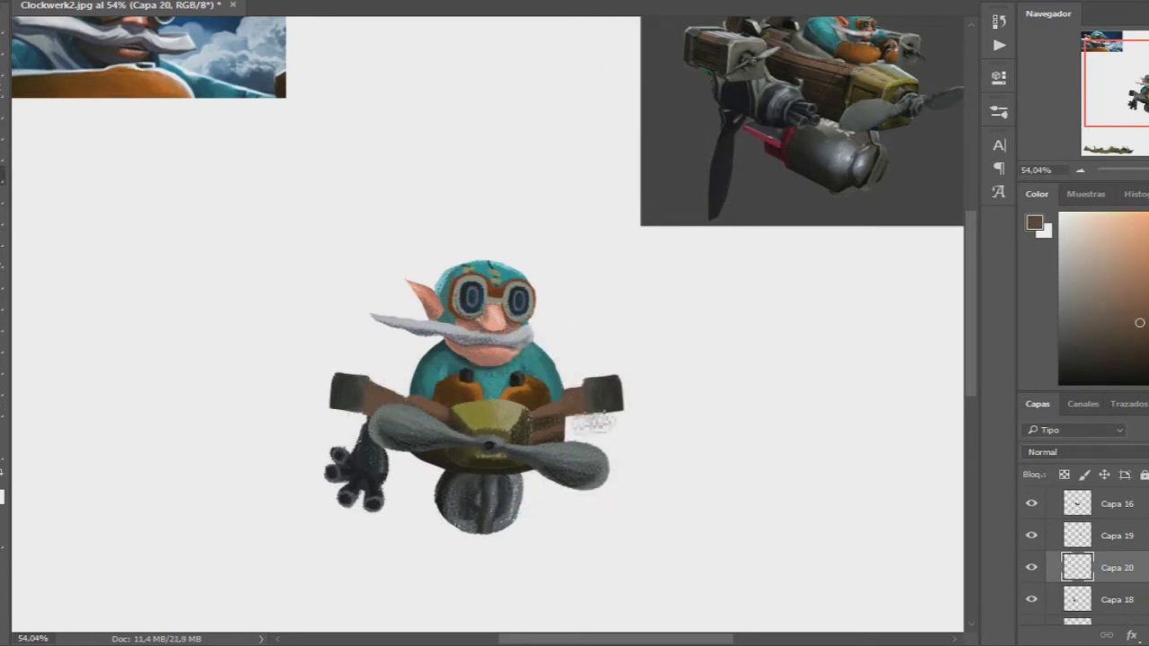
alt+click(544, 418)
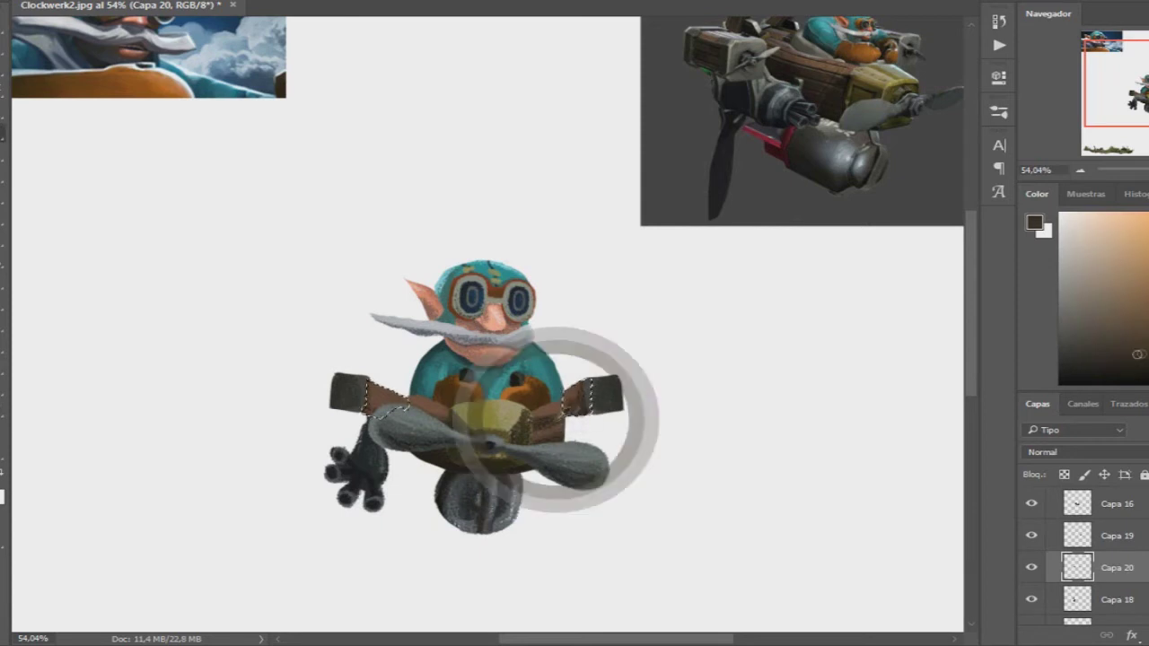
alt+click(510, 468)
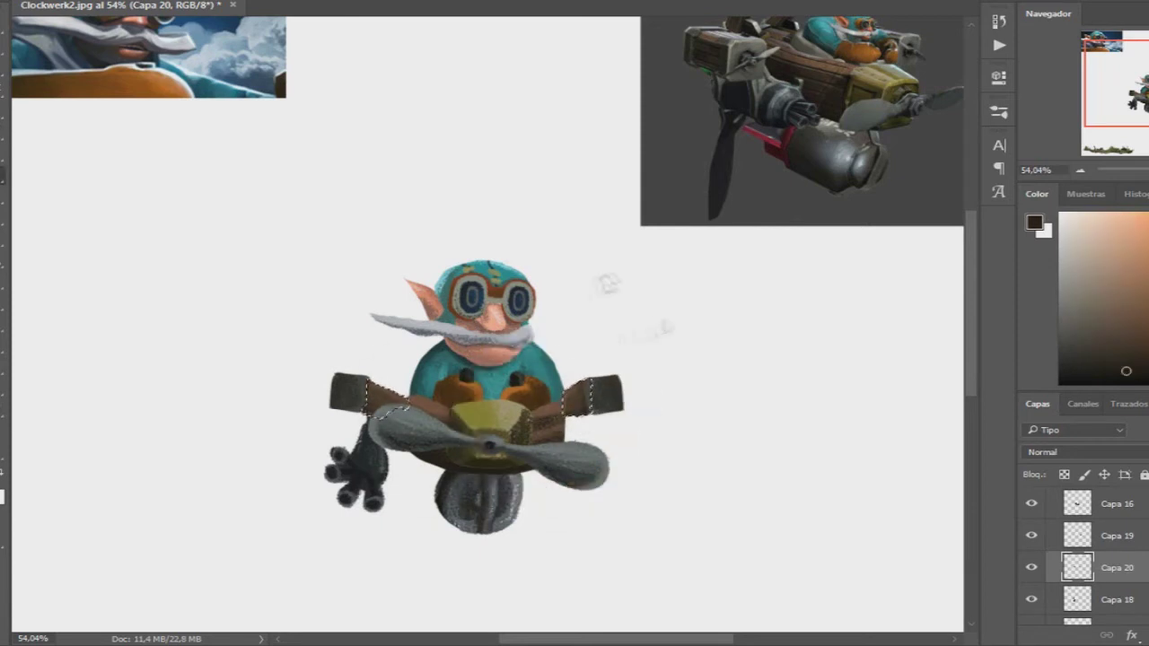
key(ctrl+shift+alt+n)
drag(591, 355, 595, 373)
drag(339, 355, 350, 418)
alt+click(355, 392)
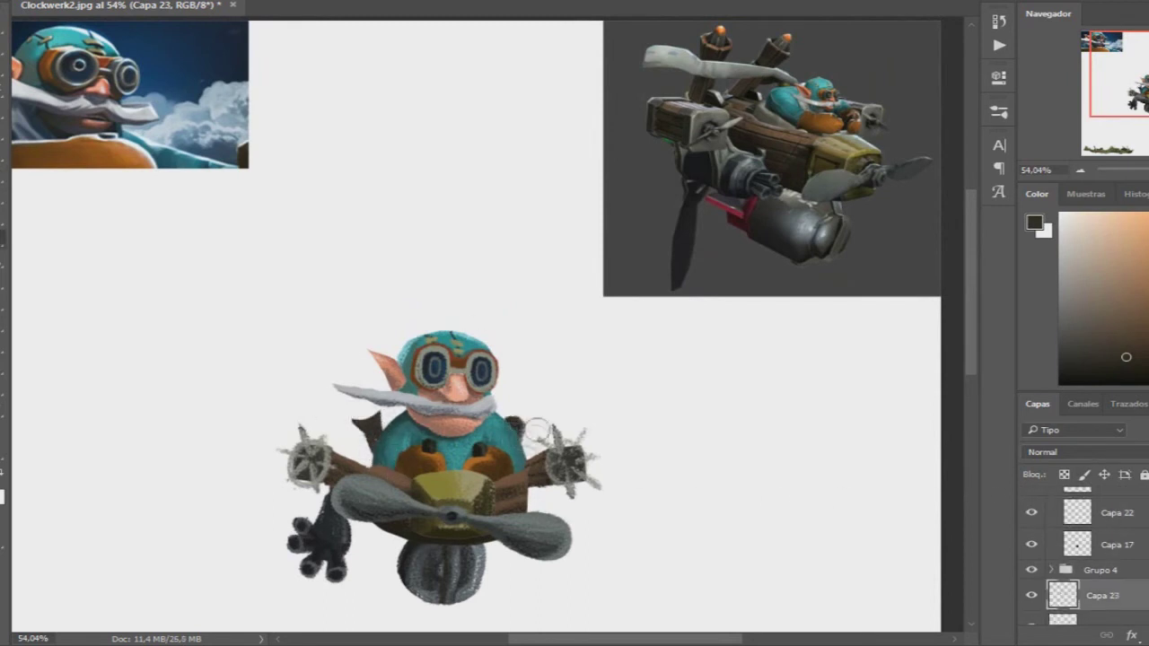
Step: Paint dark exhaust stacks behind the shoulder with orange tips
alt+click(400, 529)
drag(525, 406, 539, 418)
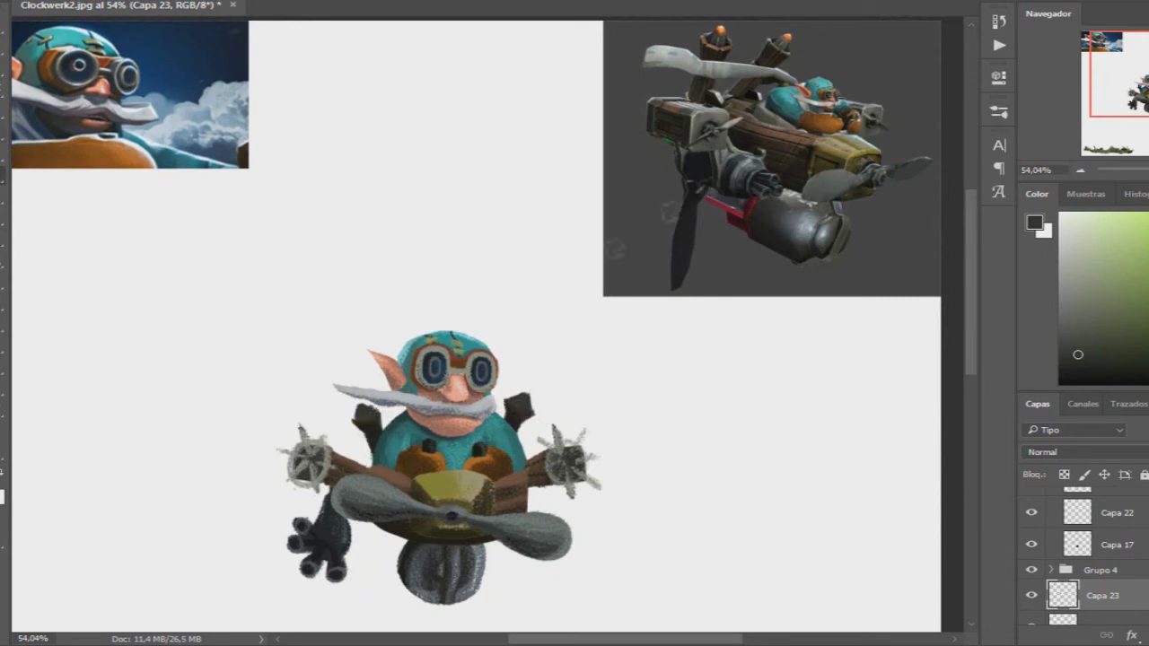
alt+click(545, 393)
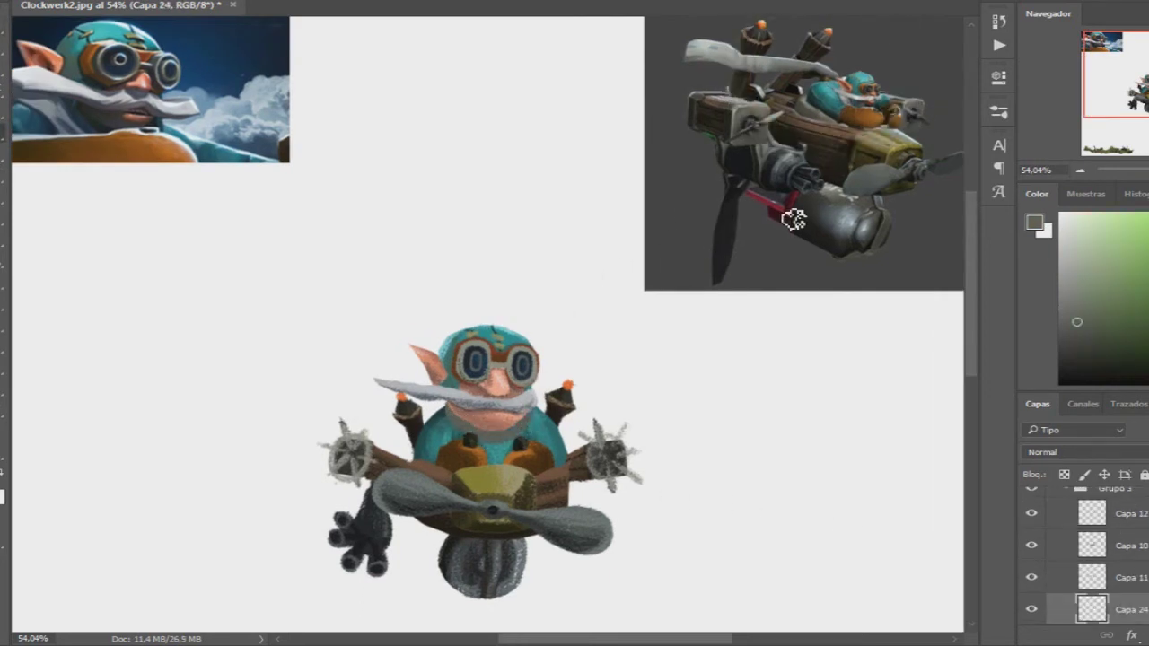
Step: Paint a curling grey scarf left of the ear using reference greys
alt+click(834, 103)
alt+click(772, 81)
drag(412, 364, 353, 348)
alt+click(758, 98)
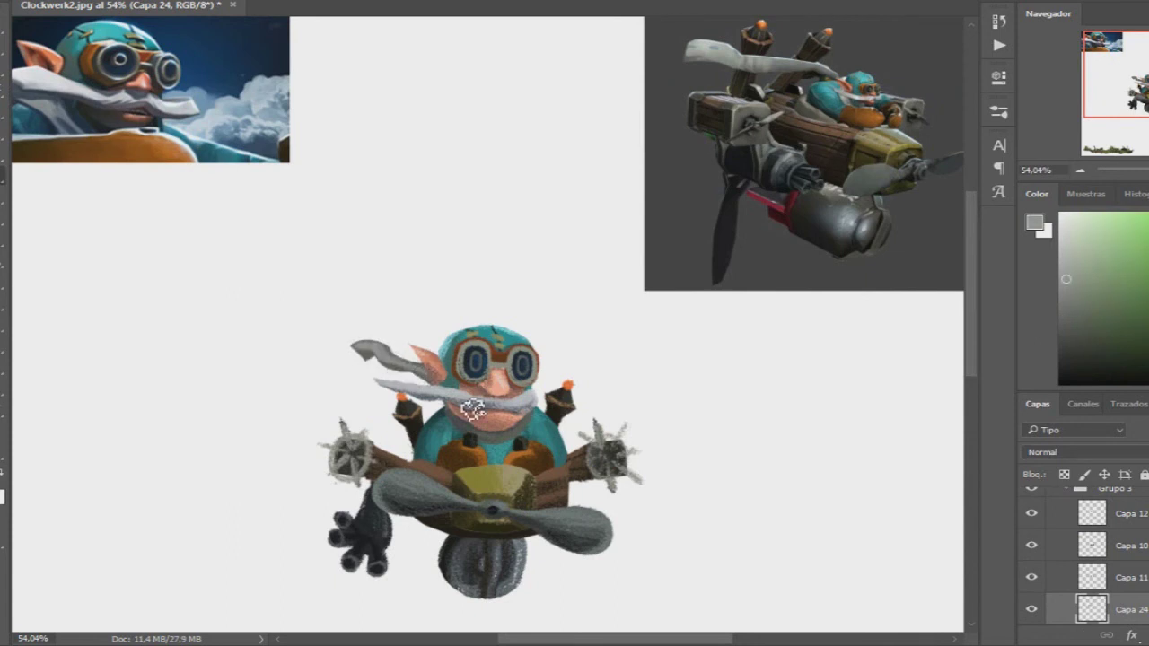